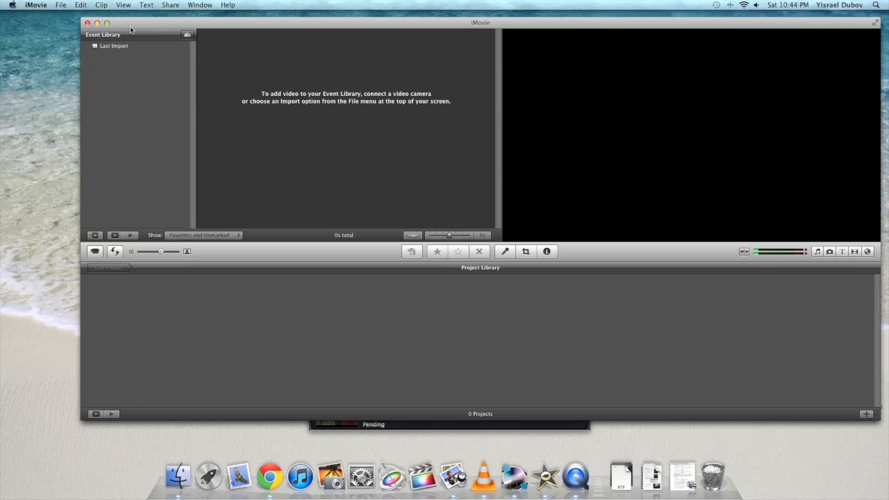
Start importing a movie from disk and browse to the Raw Footage folder inside Movies.
left_click(62, 7)
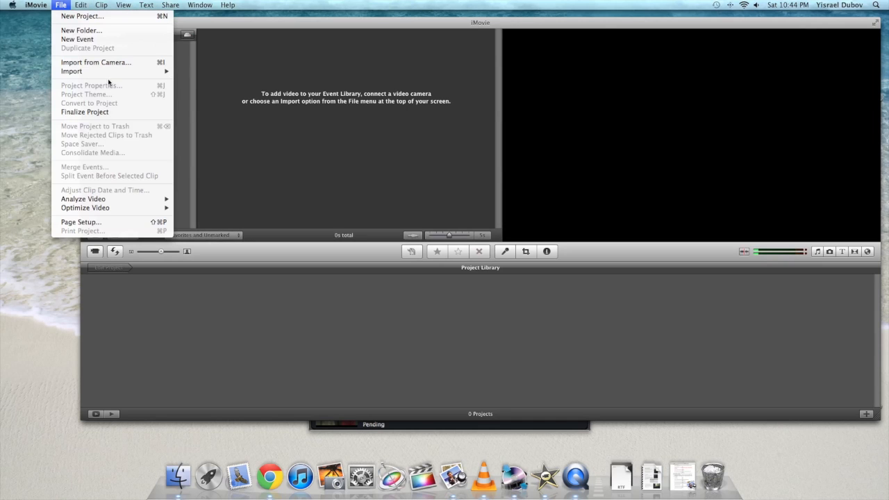
mouse_move(110, 76)
left_click(187, 72)
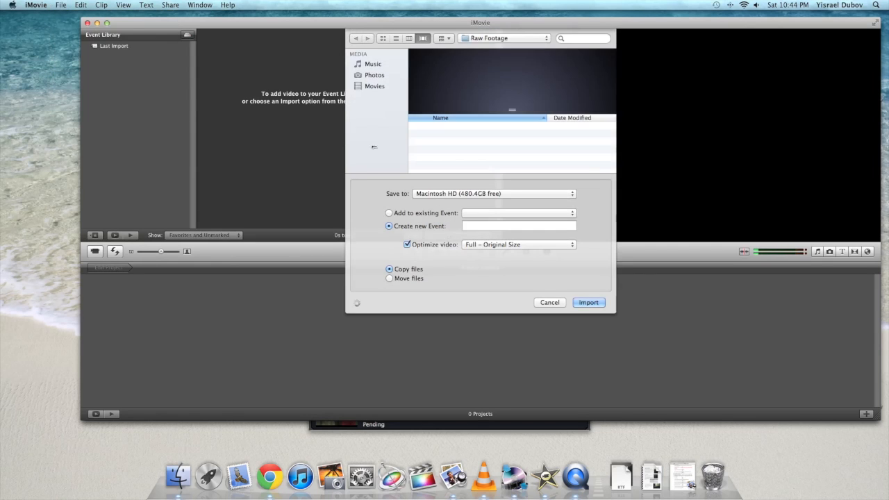
left_click(375, 111)
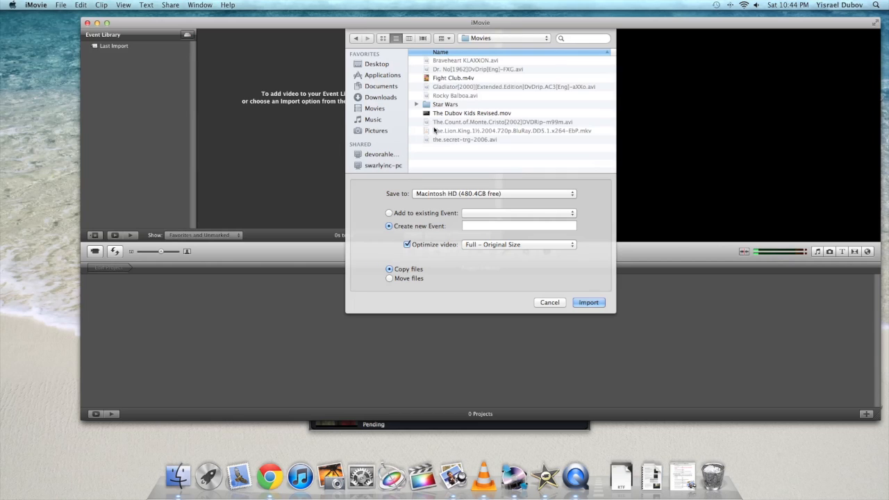
left_click(356, 39)
left_click(448, 142)
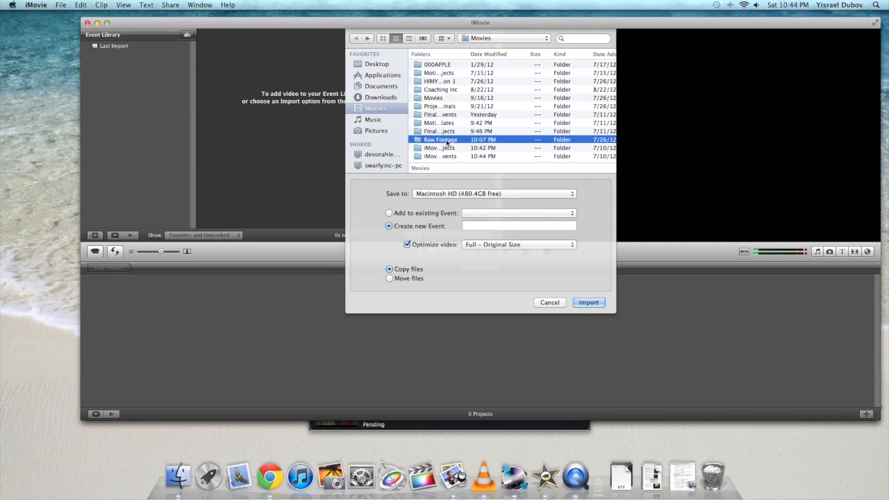
double_click(448, 142)
Expand the Stock Footage folder and select the file freenycpeoplewalking.mov for import.
left_click(416, 61)
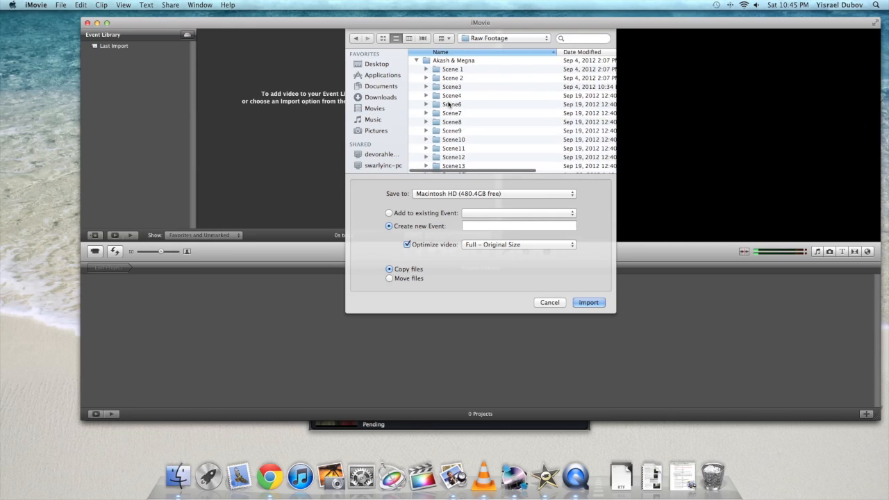
left_click(416, 61)
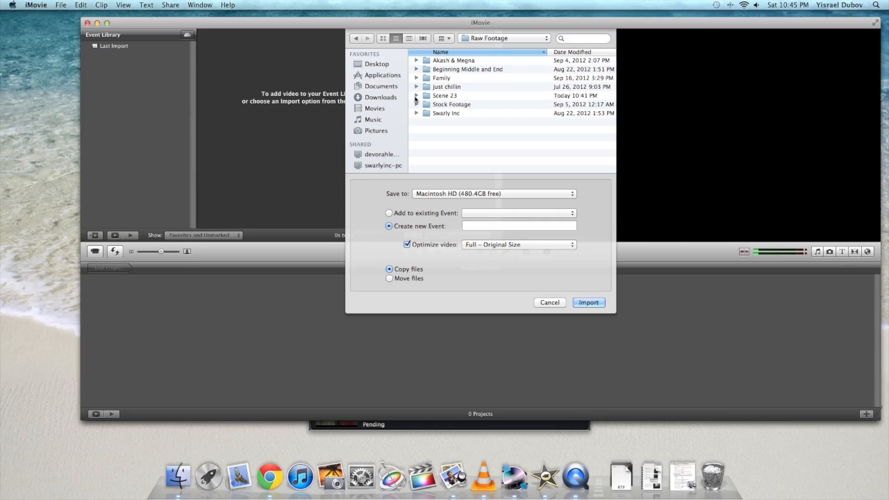
left_click(416, 105)
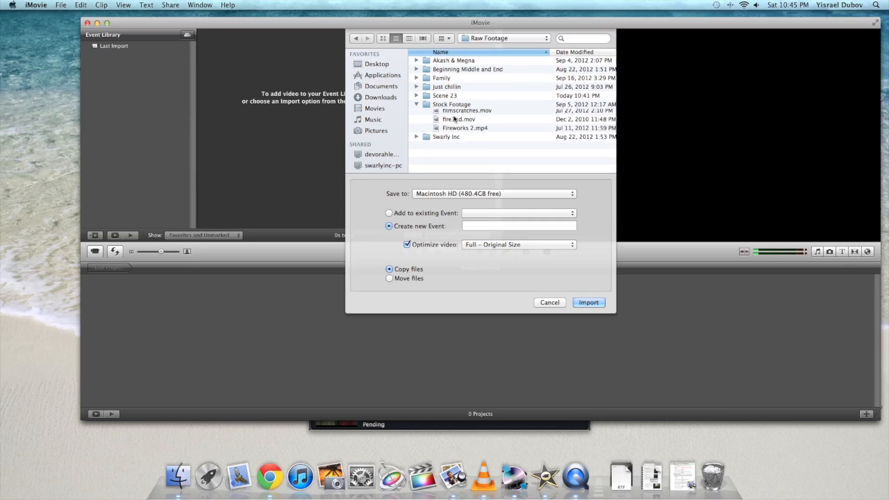
scroll(463, 125, "down", 3)
scroll(464, 125, "down", 3)
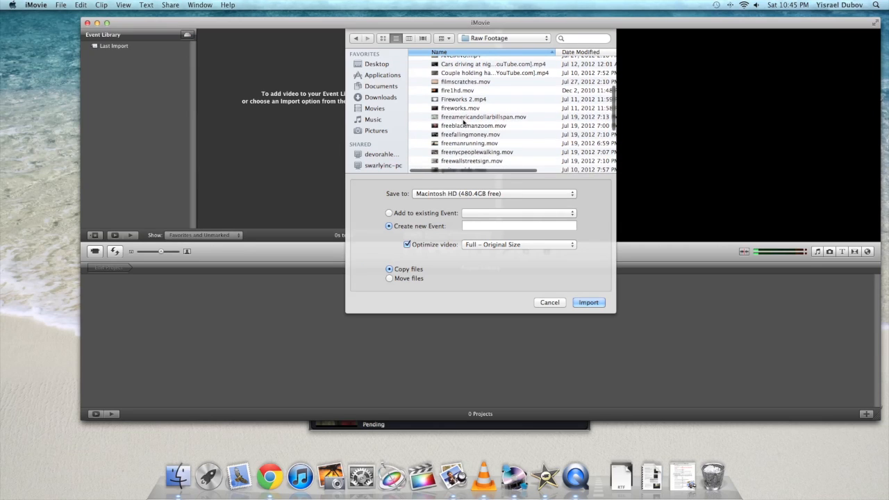
scroll(462, 158, "down", 1)
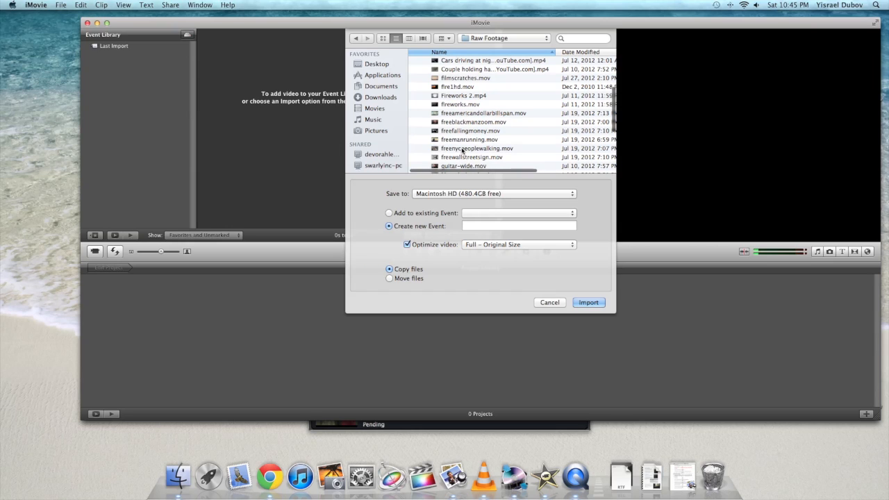
left_click(462, 149)
scroll(462, 149, "down", 5)
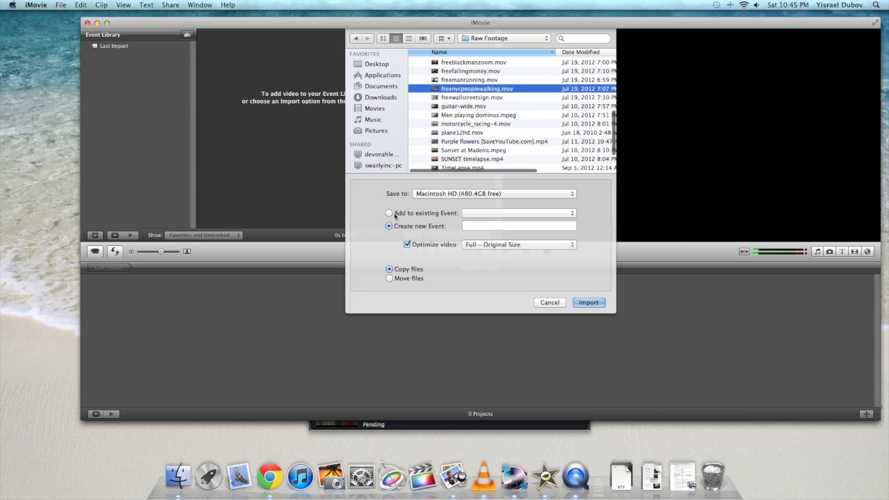
Name the new event "people walking" and import the selected footage into it.
left_click(500, 226)
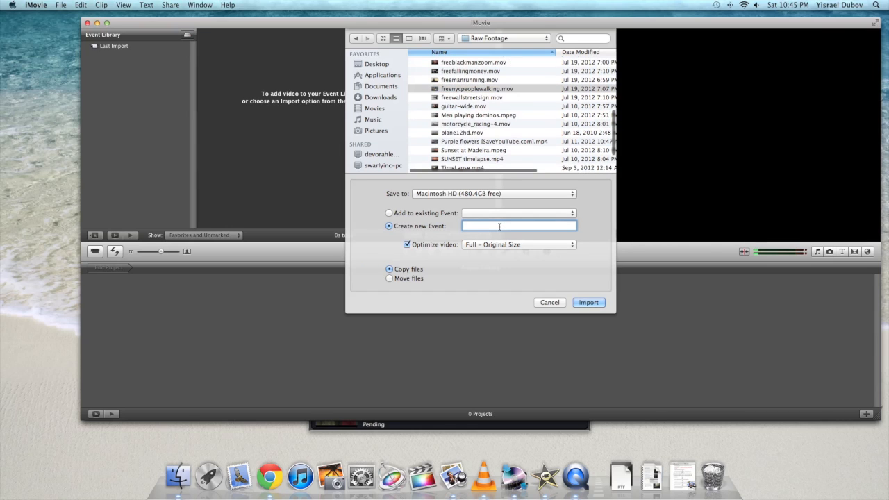
type("people walking")
left_click(591, 305)
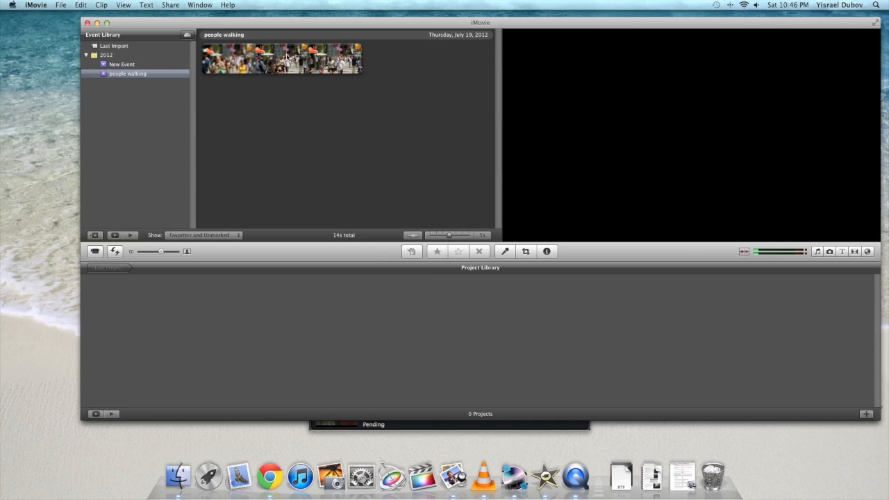
Extend the selection to cover the entire clip in the people walking event and preview the clip.
left_click(257, 60)
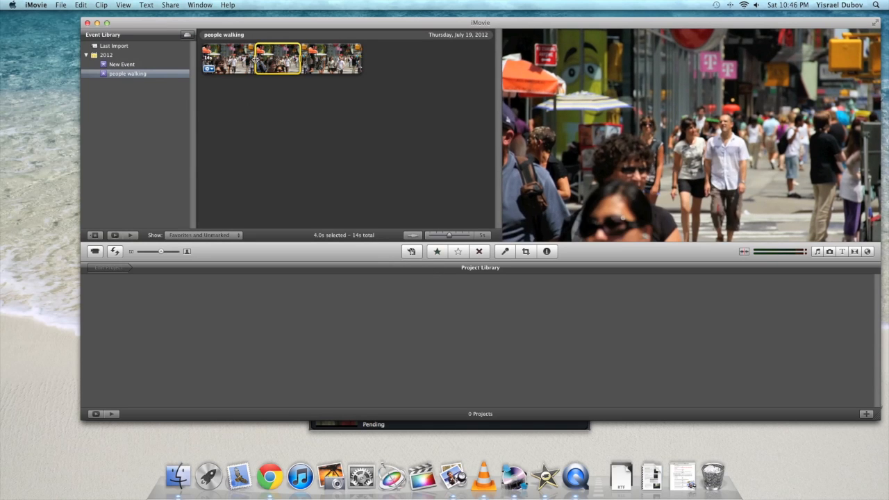
left_click_drag(255, 60, 178, 56)
left_click_drag(300, 58, 389, 61)
left_click(389, 62)
left_click(357, 60)
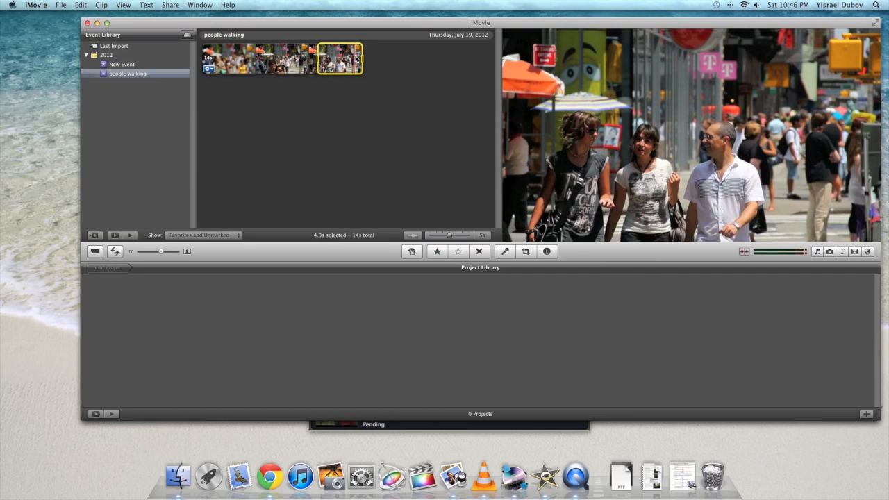
double_click(357, 60)
left_click(340, 191)
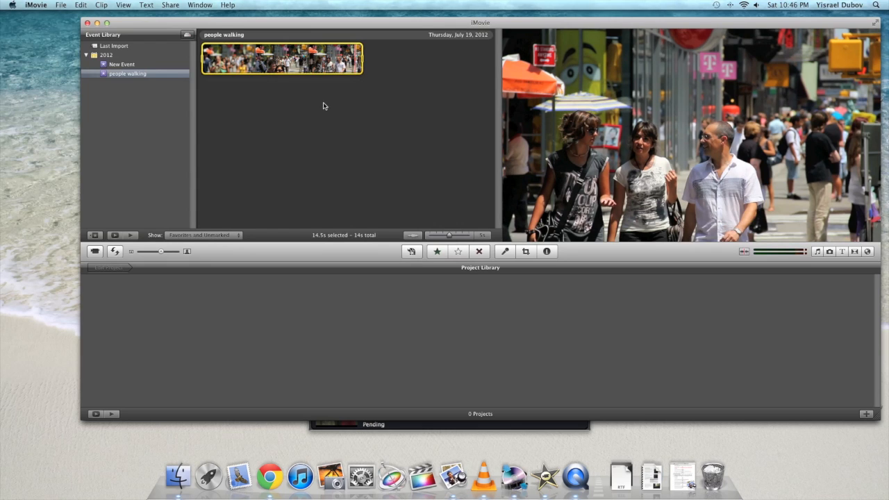
left_click_drag(371, 89, 274, 64)
key("space")
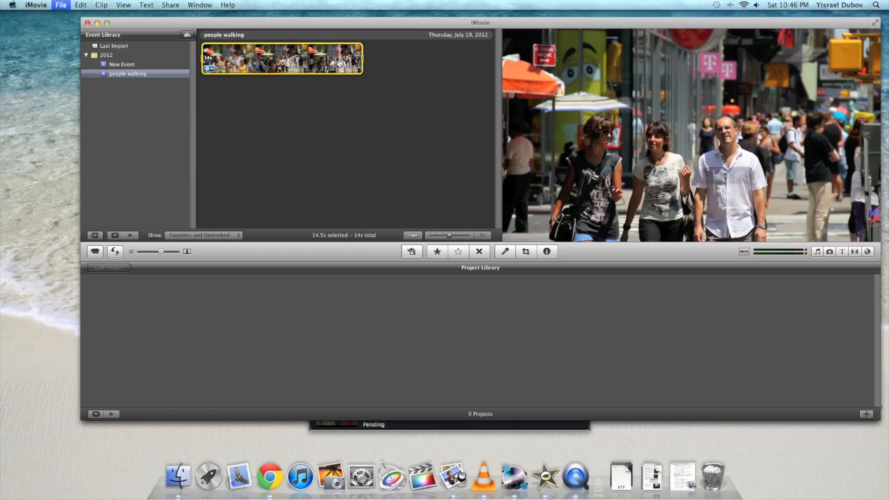
Create a new project named "Peoplre walking" with the default theme, aspect ratio and frame rate.
key("super+n")
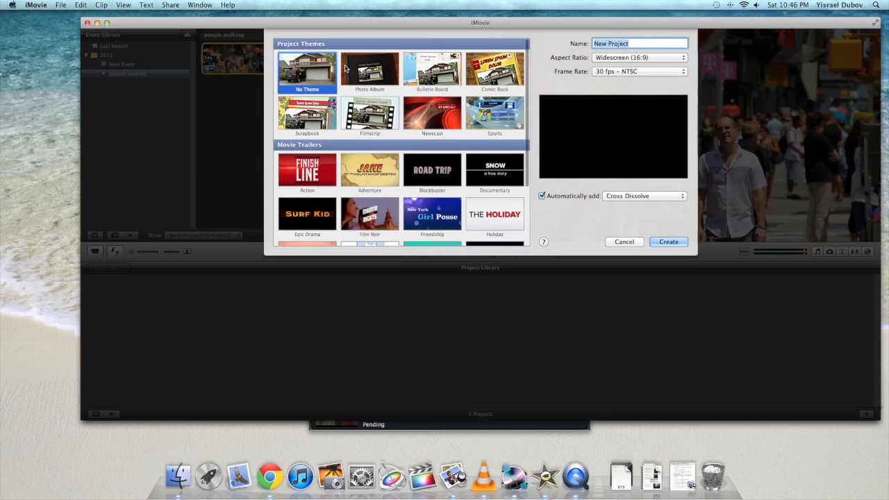
type("Peoplre ")
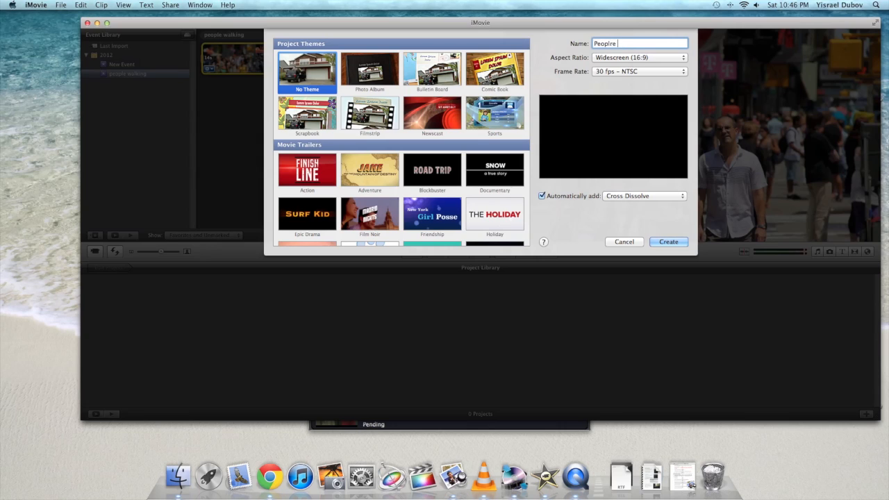
type("walking")
key("Return")
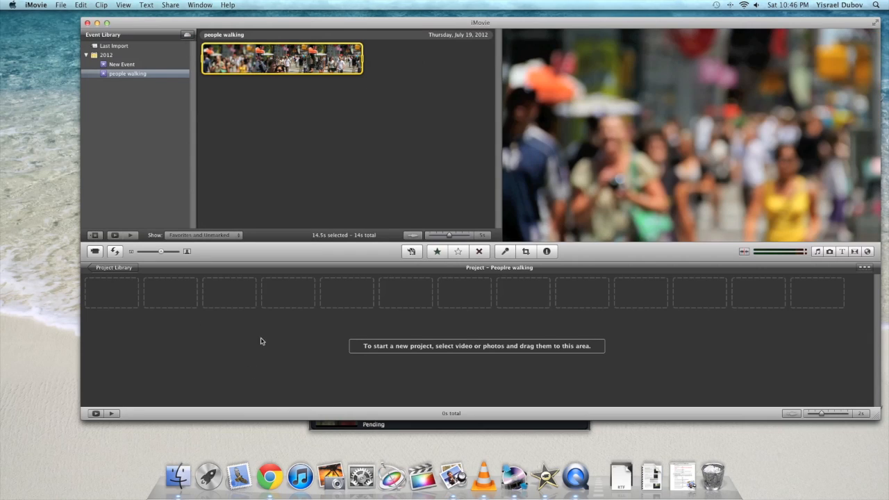
Switch to full-screen view, add the entire people walking clip to the empty project and play it.
left_click(873, 27)
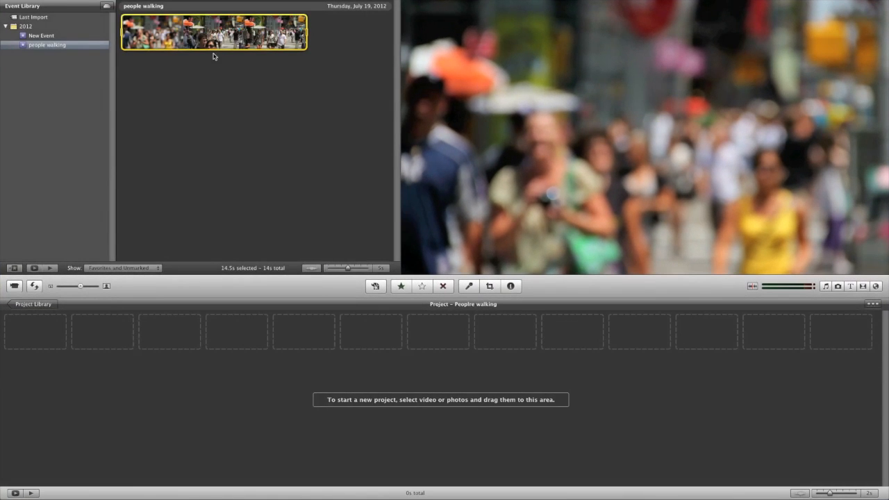
left_click_drag(217, 29, 145, 395)
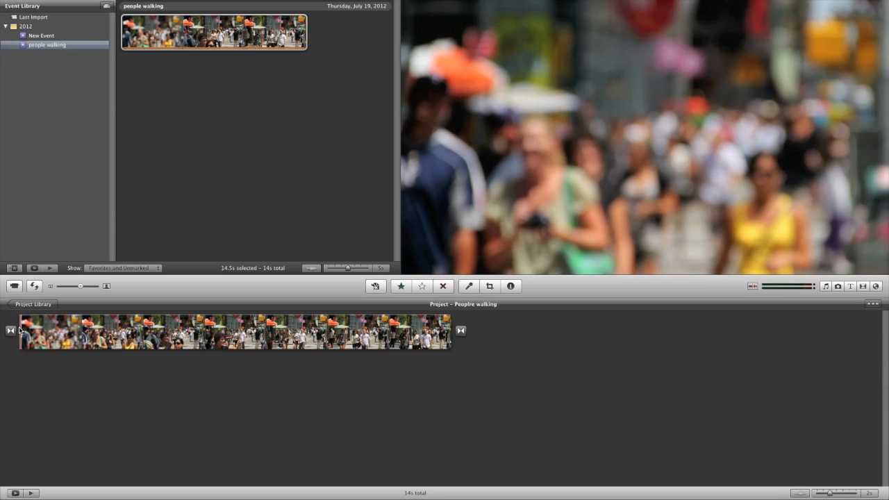
key("space")
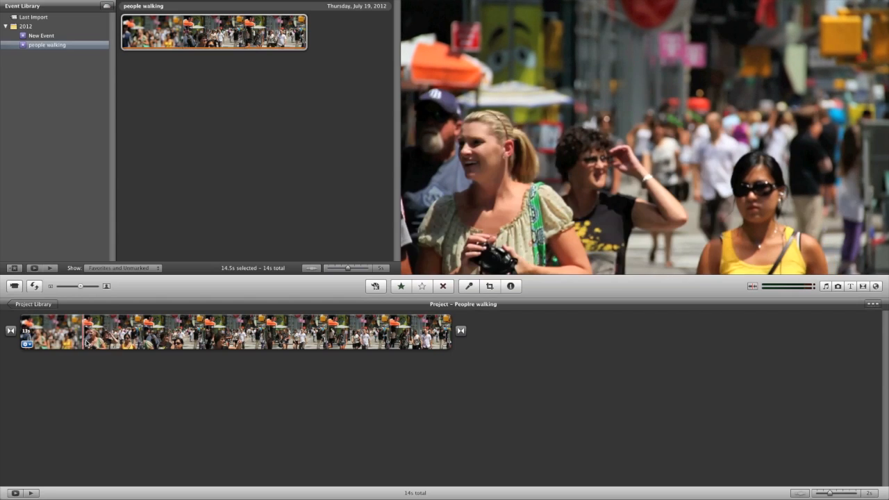
Delete a section of about 1 s near the start of the project clip and another short section from the remaining footage.
left_click(76, 333)
left_click_drag(91, 345, 108, 341)
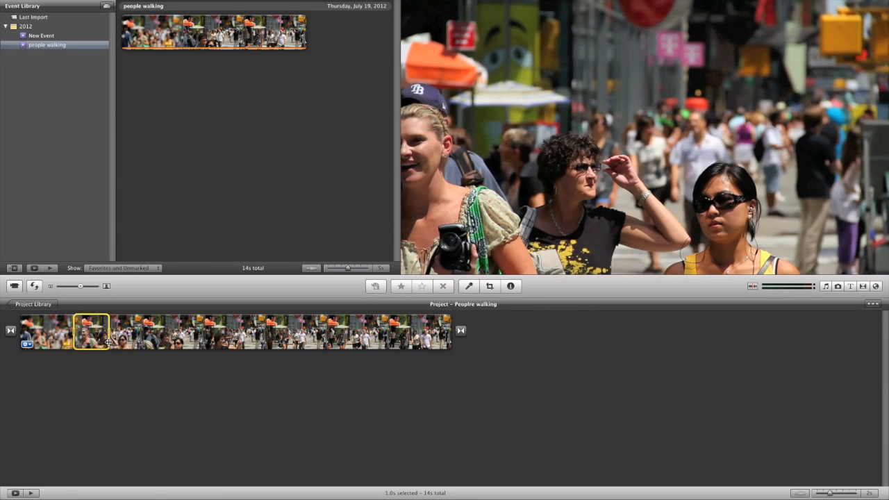
key("Delete")
left_click(169, 338)
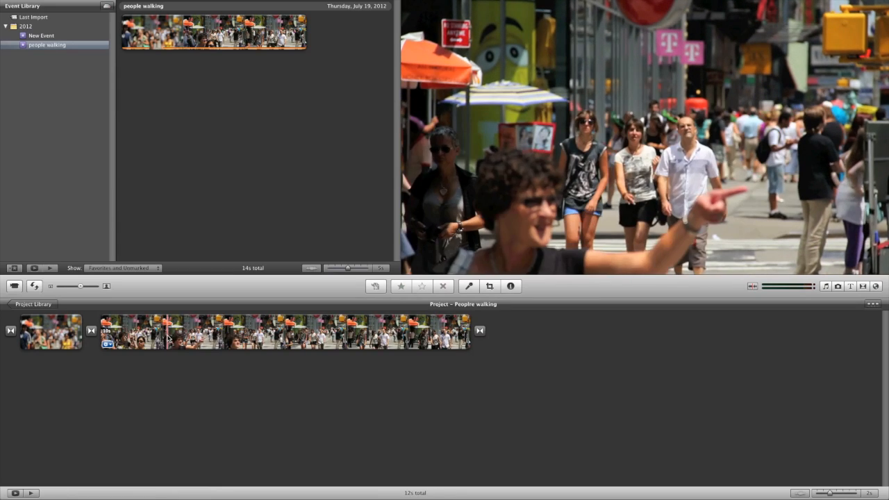
left_click_drag(195, 338, 210, 339)
key("Delete")
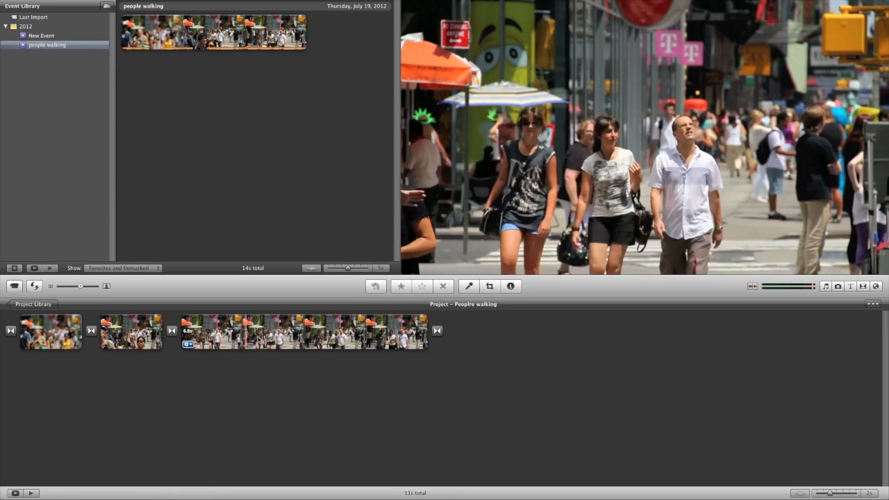
Delete about 1.7 s from the last project clip and about 0.7 s from the piece before that cut.
left_click(305, 338)
left_click_drag(316, 339, 368, 339)
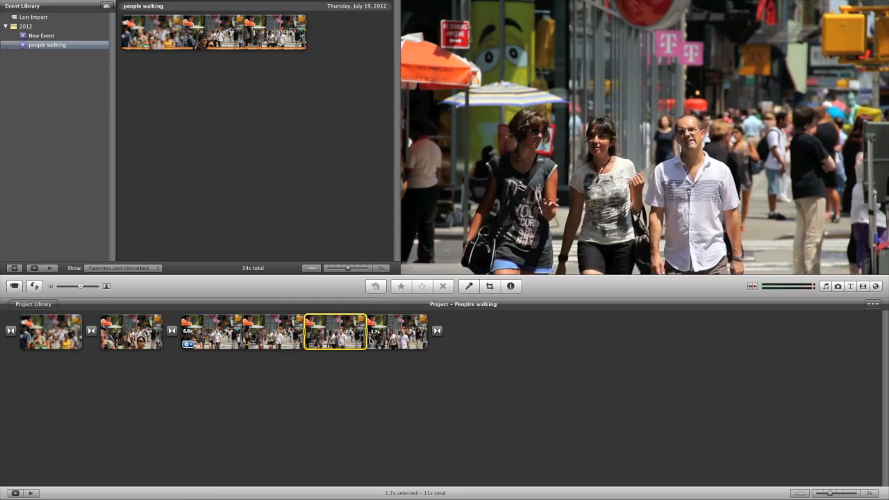
key("Delete")
left_click_drag(237, 333, 254, 334)
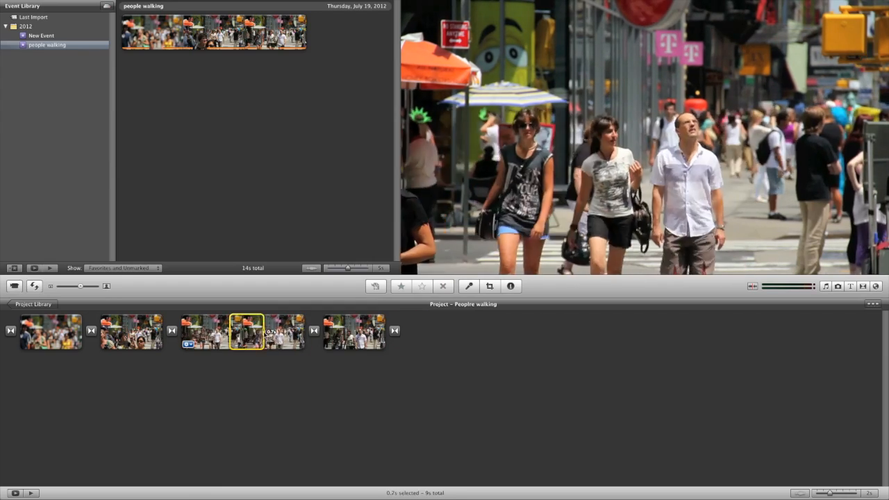
key("Delete")
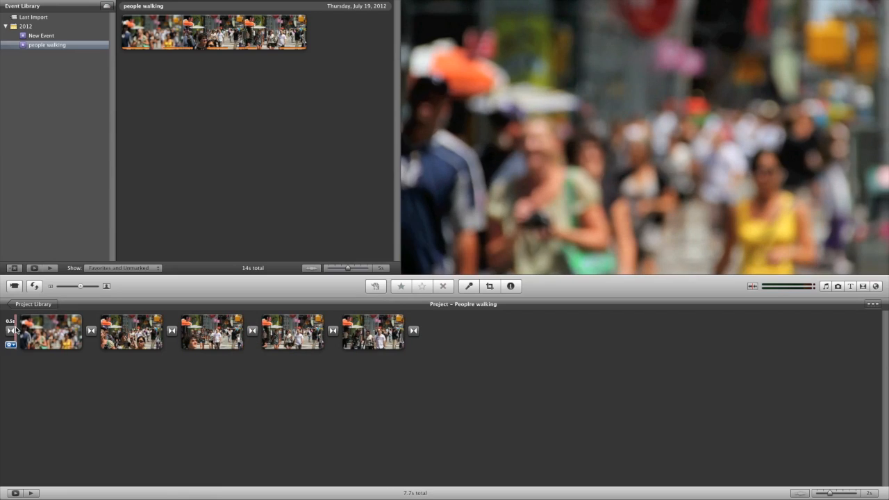
Play the start of the project, turn off automatic transitions and remove the transitions between the first three clips.
key("space")
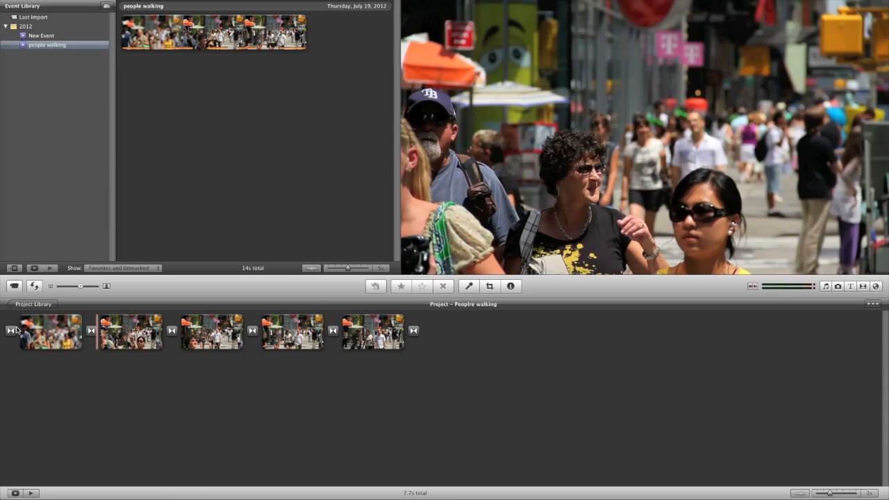
left_click(91, 330)
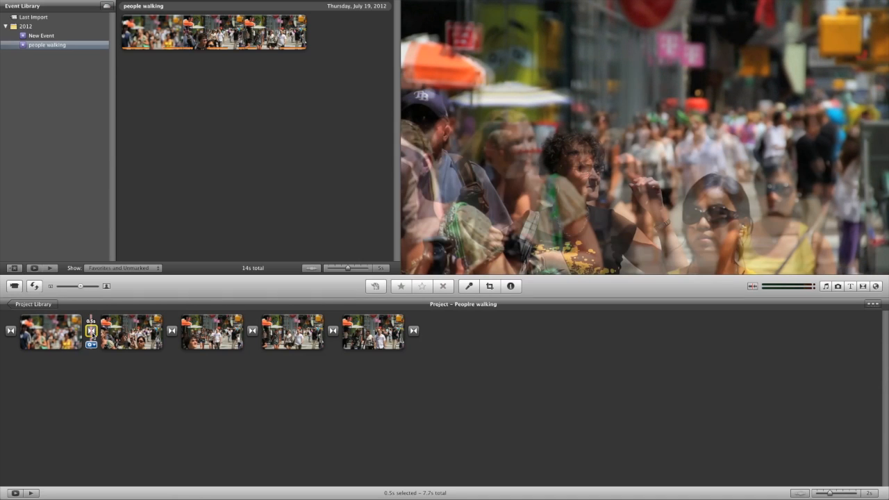
double_click(92, 332)
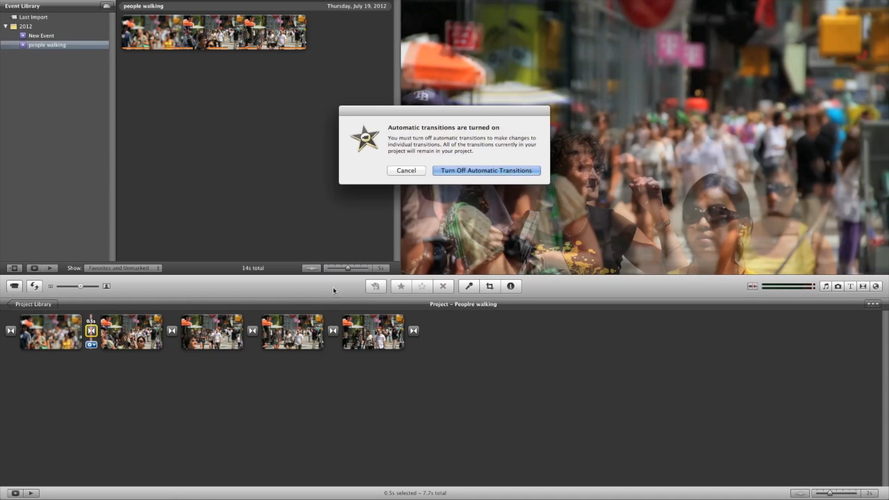
left_click(463, 170)
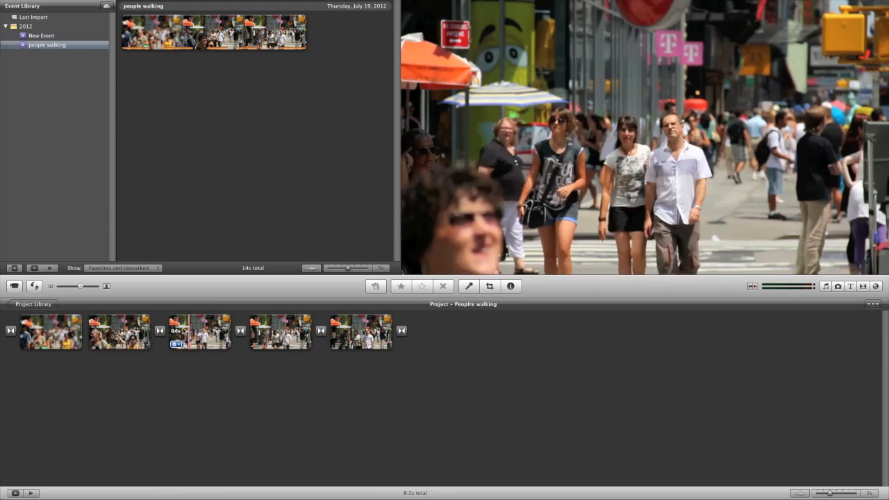
key("Delete")
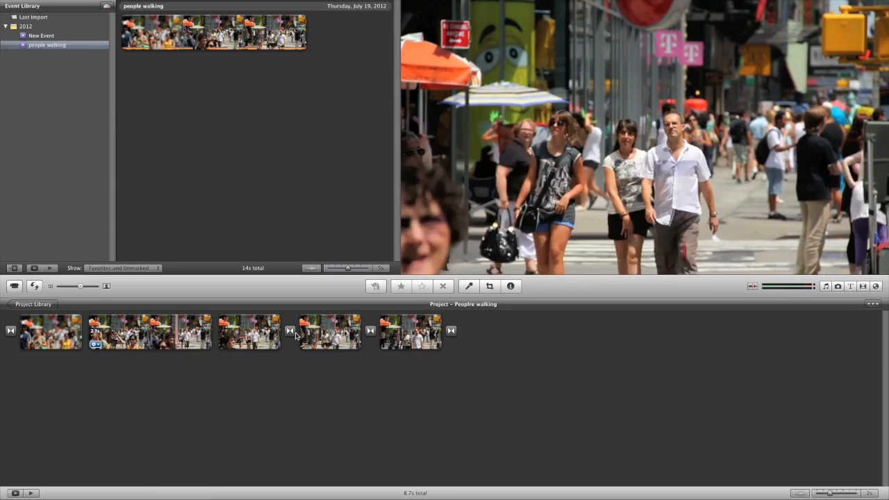
Remove the transitions between the last three clips and play back the project.
left_click(289, 331)
key("Delete")
key("Delete")
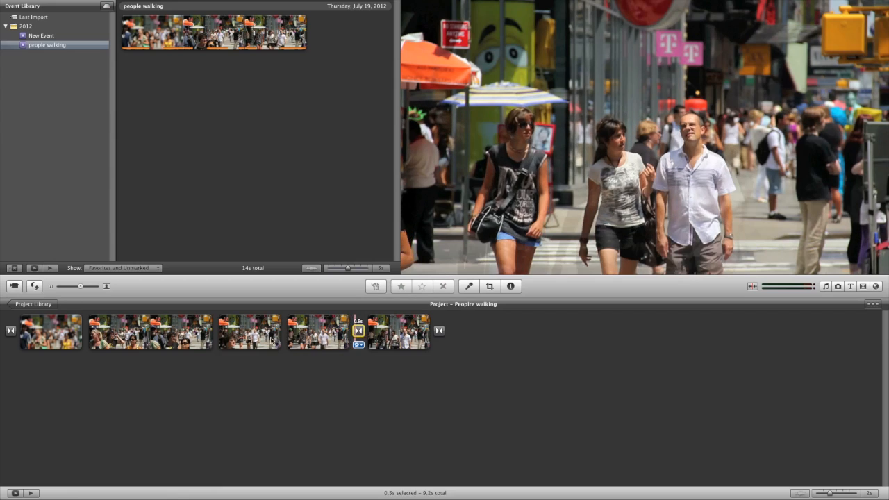
key("space")
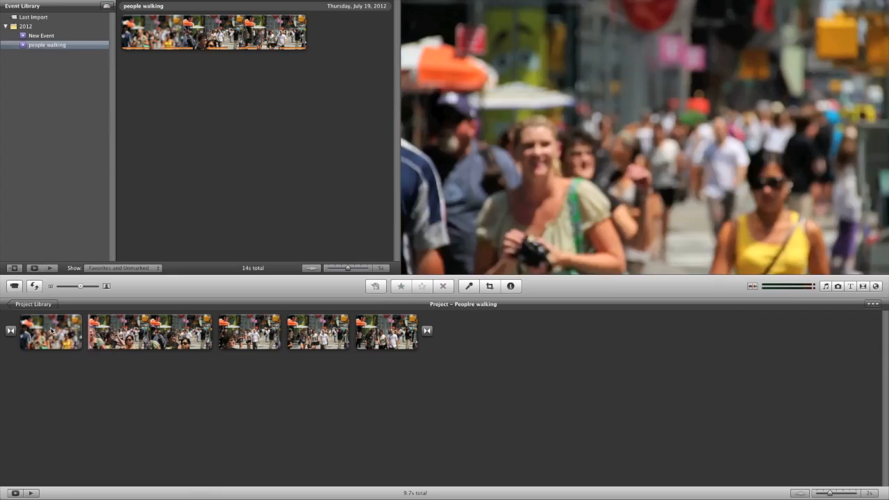
Delete several sections from the project clips, including part of the long second clip, to shorten the project to 5.5 s.
left_click_drag(149, 335, 290, 338)
key("Delete")
key("Delete")
key("Delete")
key("Delete")
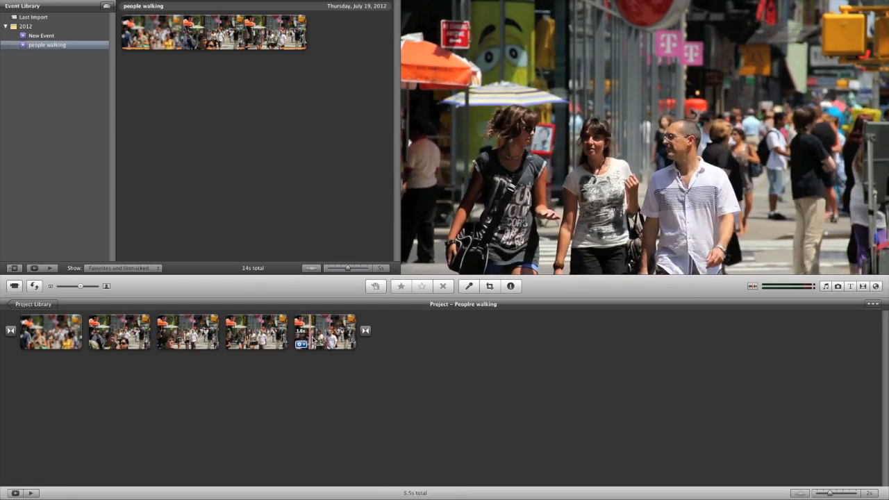
Play back the shortened project from its start to review the jump cuts.
key("space")
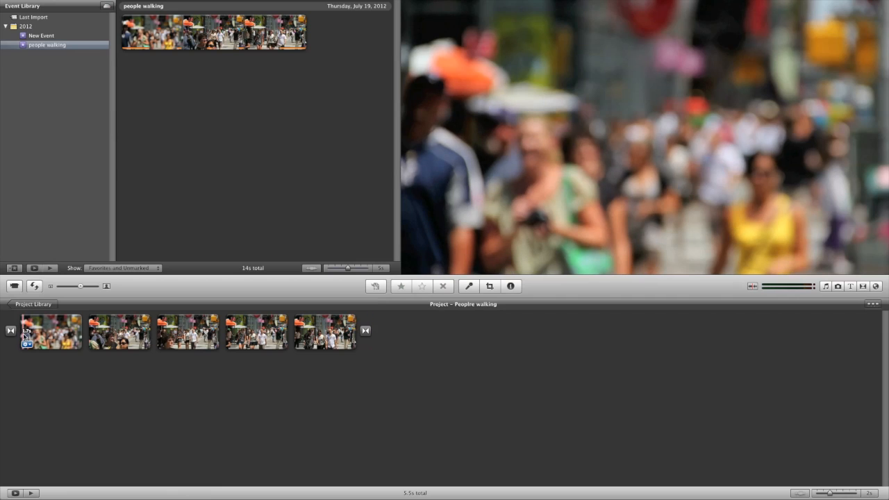
key("space")
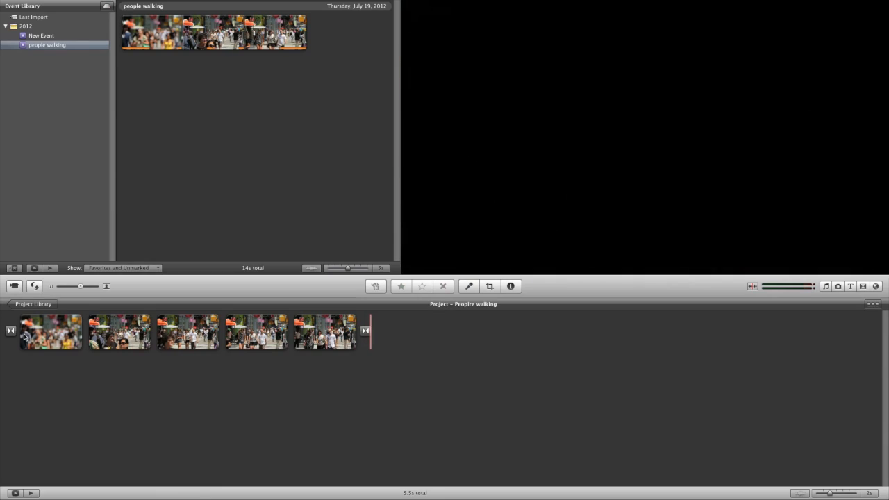
key("space")
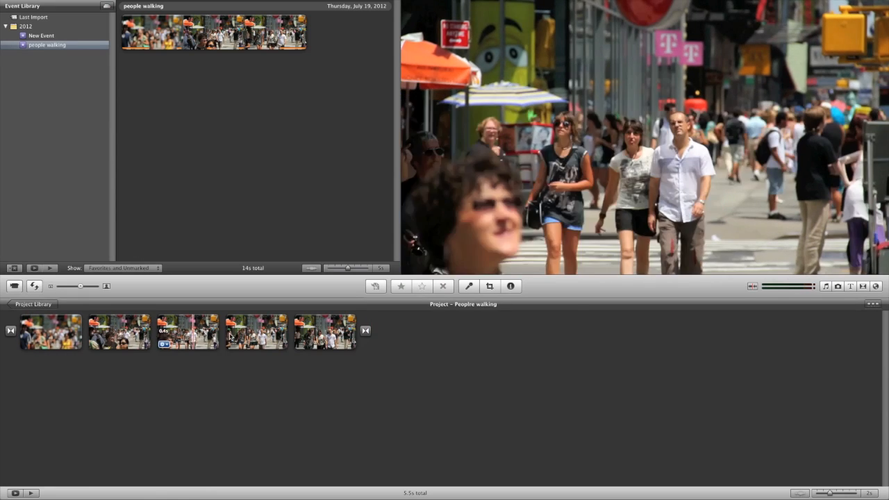
key("space")
Delete the latter part of the fourth project clip and the last 0.1 s of the second clip.
left_click_drag(256, 336, 294, 337)
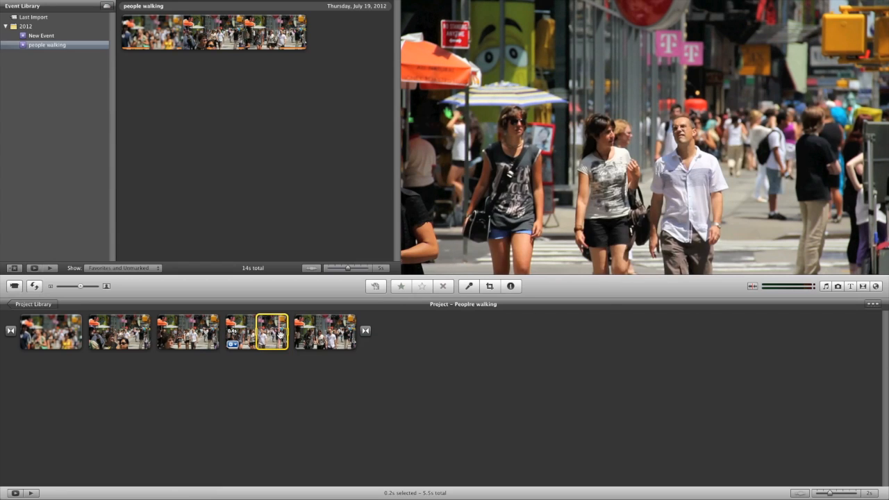
left_click_drag(256, 334, 244, 335)
key("Delete")
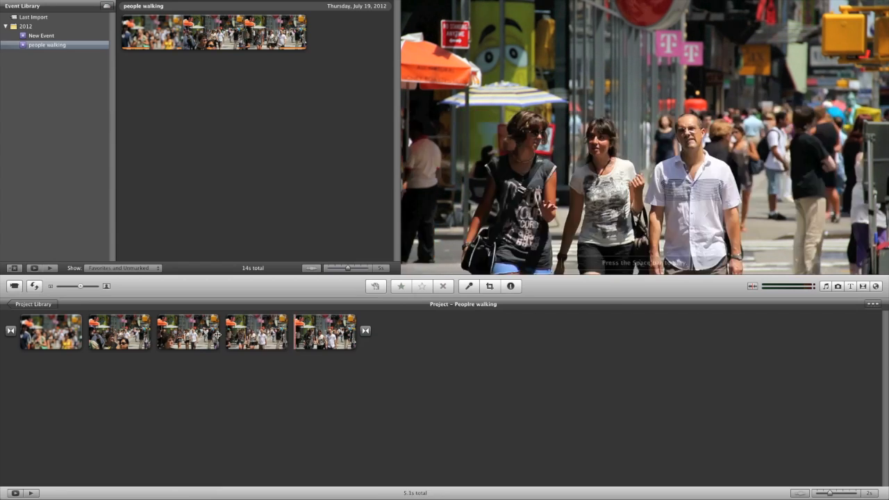
left_click_drag(137, 334, 152, 334)
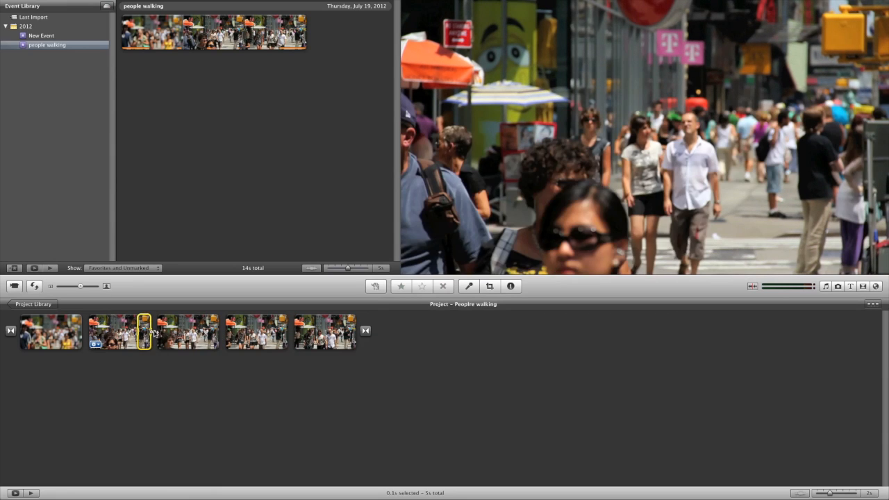
key("Delete")
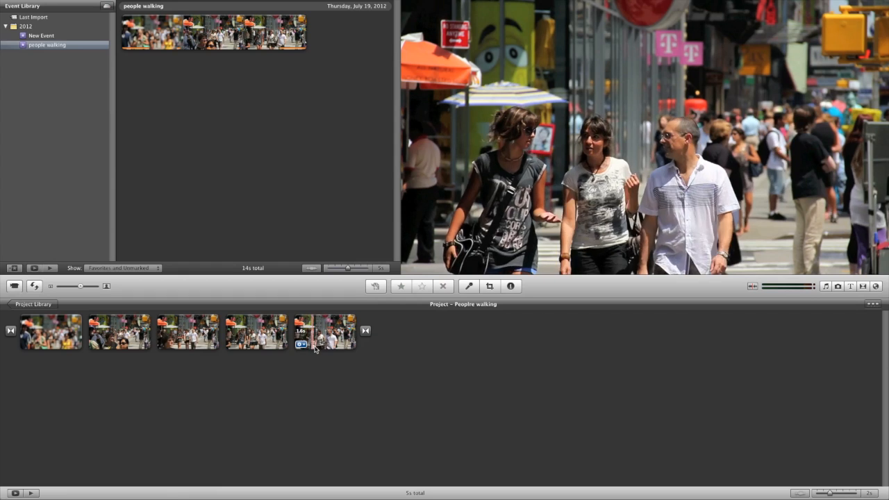
Play the start of the project, and delete all of its clips and transitions.
left_click(48, 325)
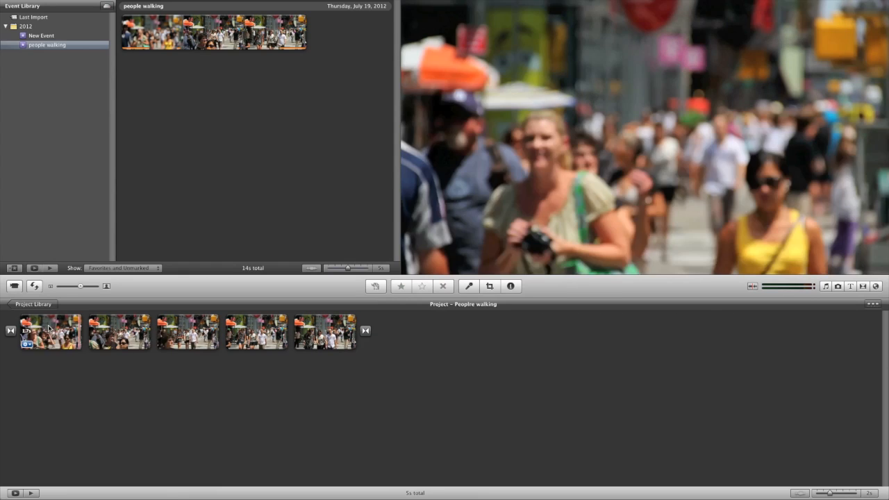
key("super+a")
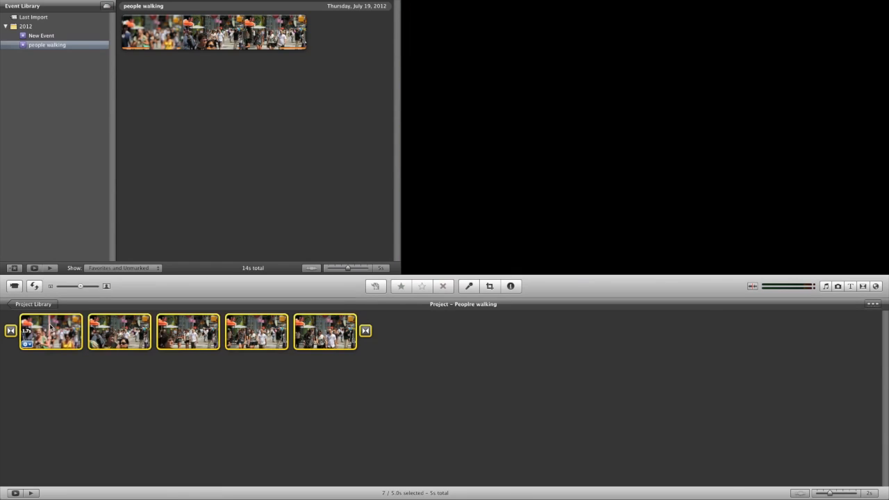
key("BackSpace")
Add the entire people walking event clip to the empty project and delete its duplicate copy.
left_click(160, 28)
left_click_drag(160, 32, 120, 32)
left_click_drag(212, 32, 200, 360)
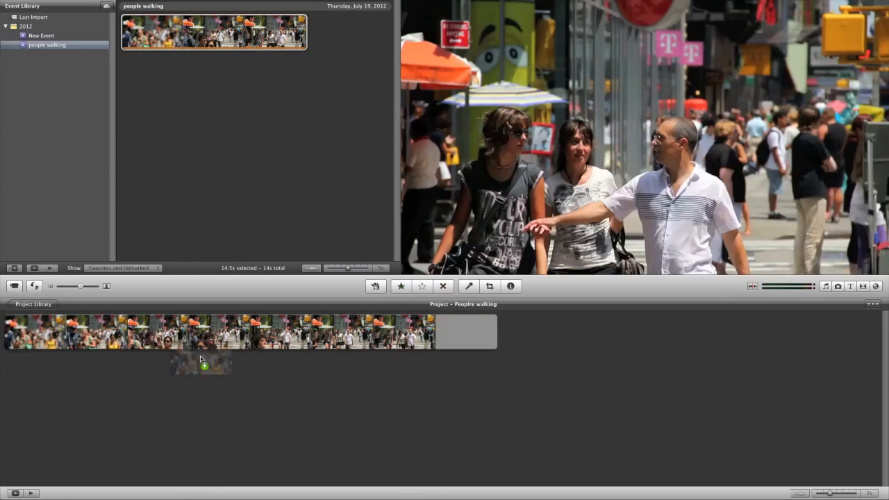
left_click_drag(201, 361, 200, 361)
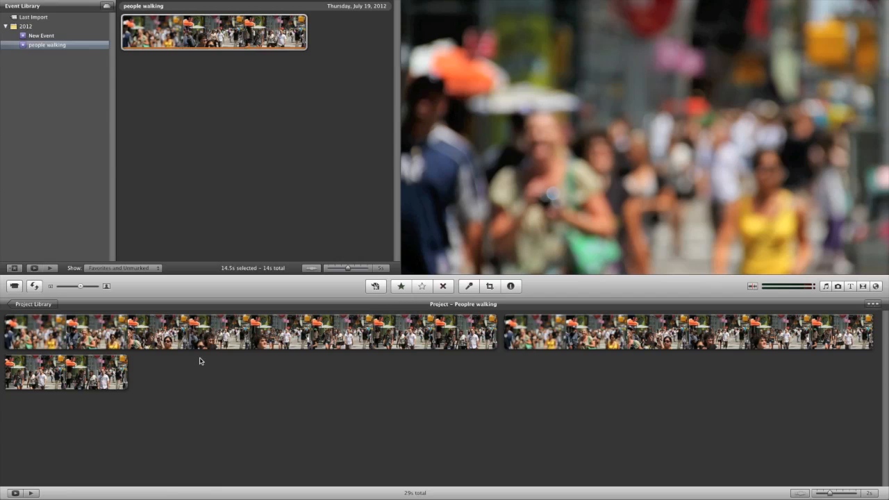
left_click(582, 338)
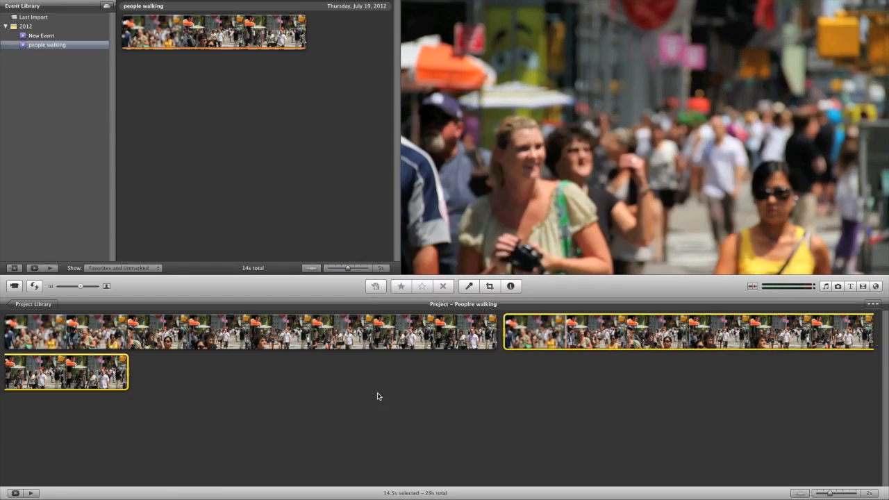
key("Delete")
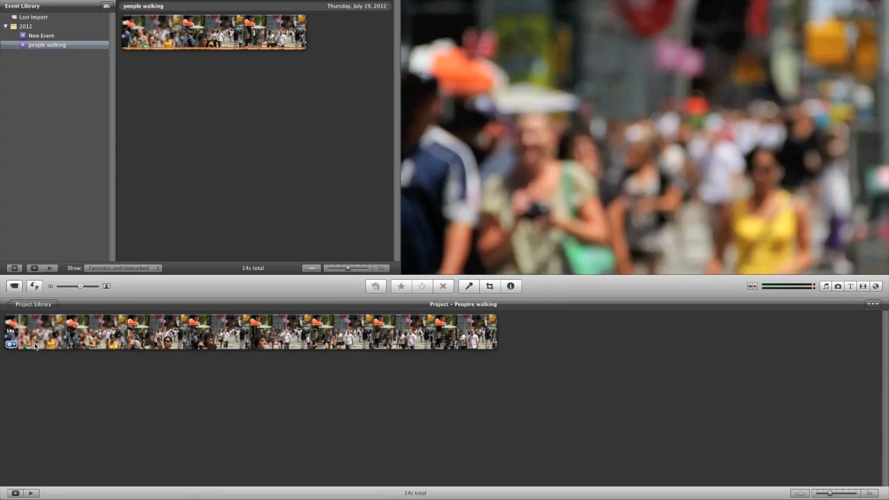
Split the project clip after its first 4.9 s and again 4.1 s further on, making three clips.
key("space")
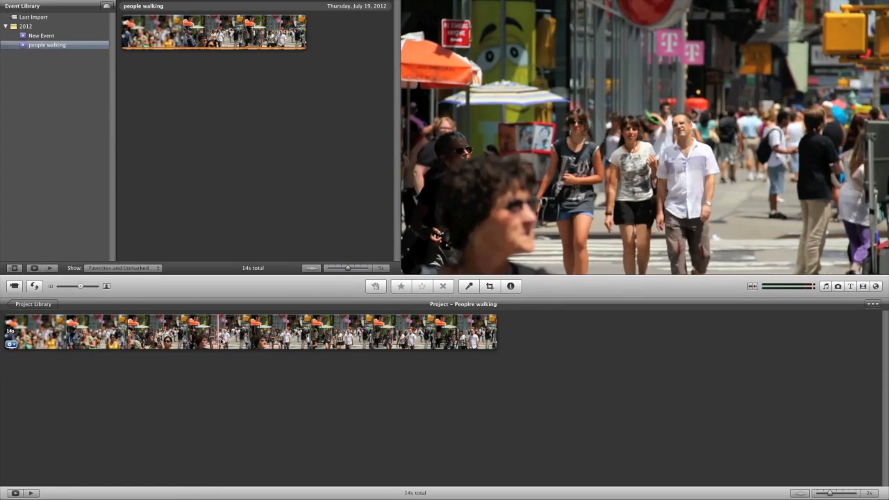
left_click(224, 343)
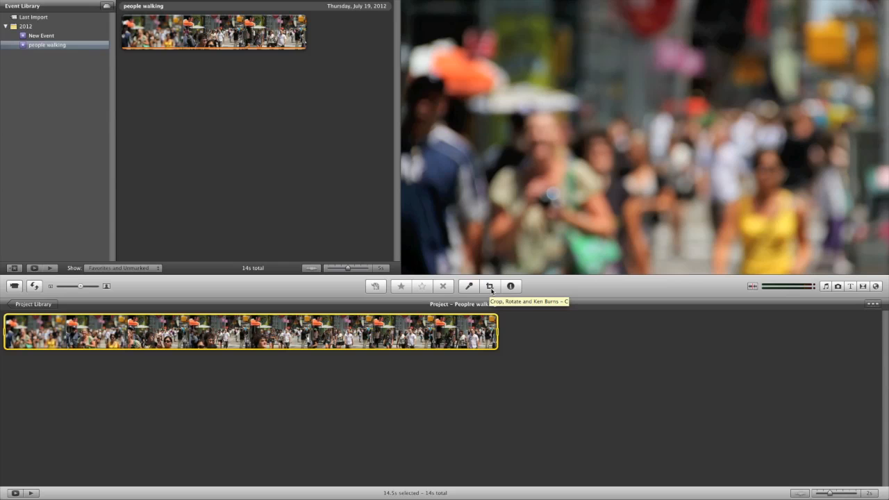
left_click(233, 354)
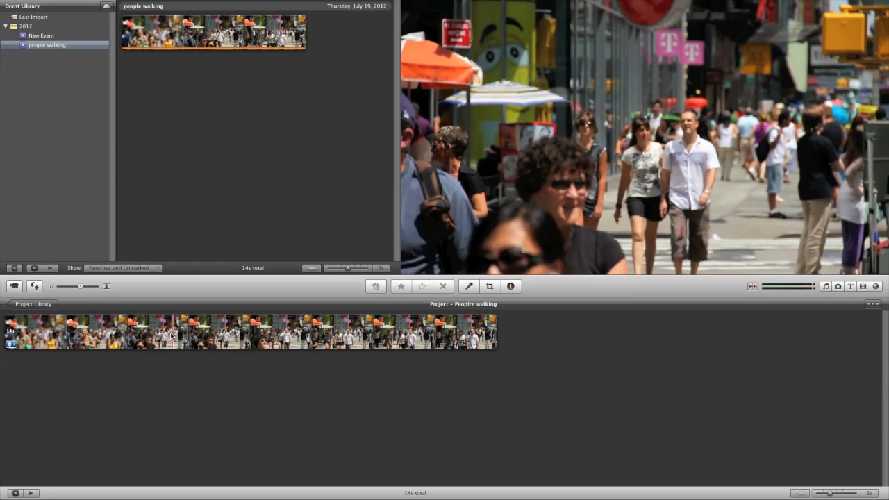
left_click_drag(172, 327, 6, 332)
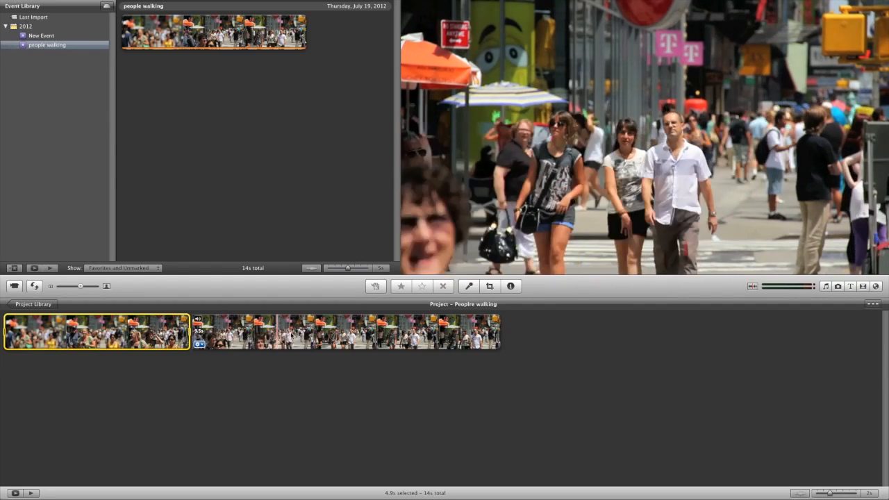
left_click_drag(331, 333, 191, 332)
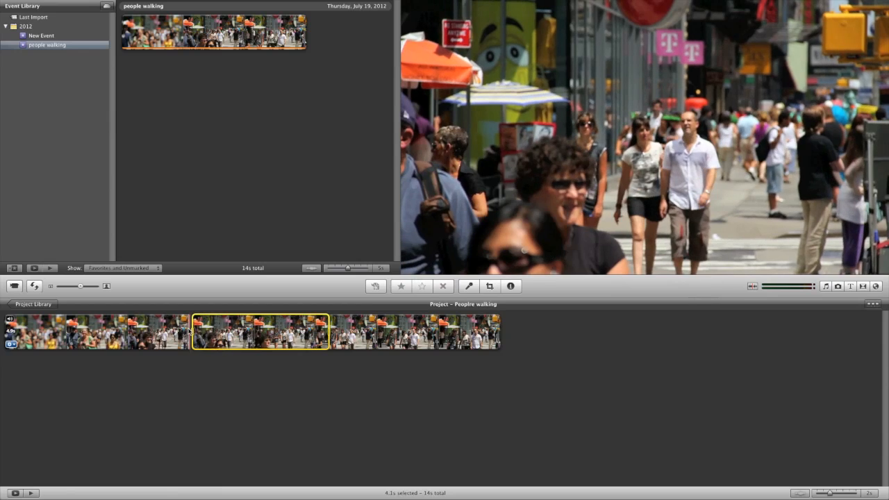
key("super+shift+s")
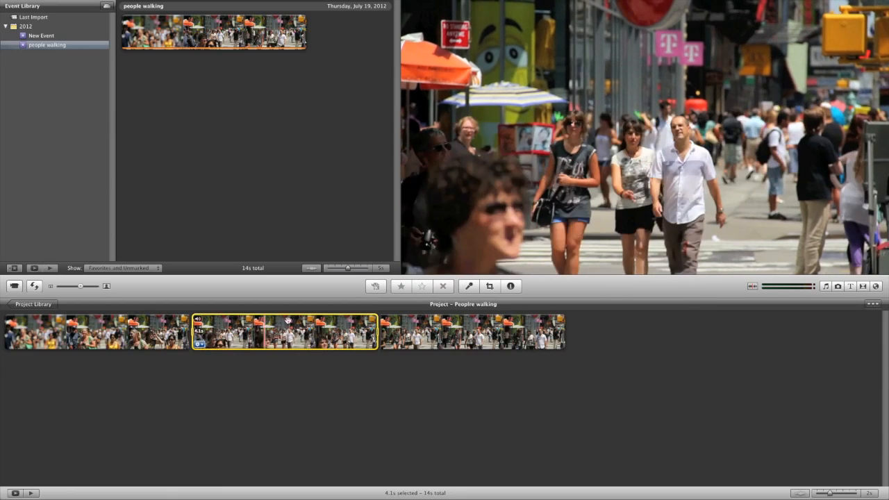
Crop the middle clip to about two thirds of the frame around the walking couple and play back the cut.
left_click(490, 288)
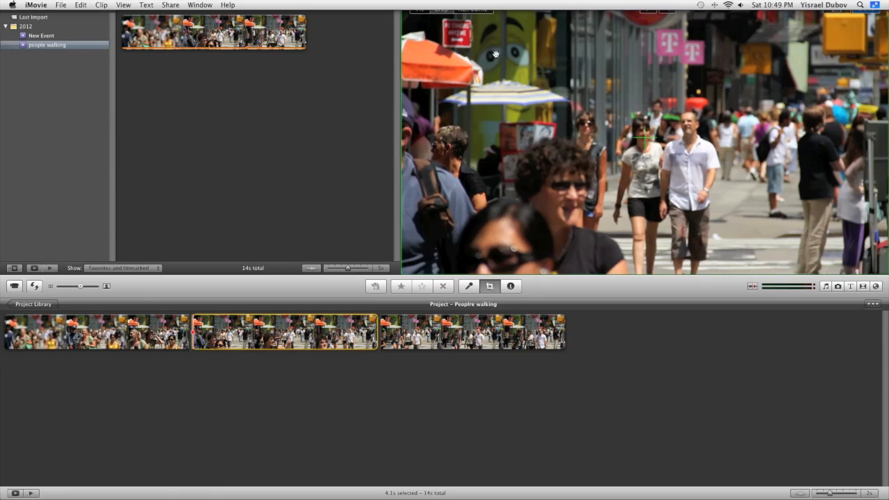
left_click_drag(403, 5, 579, 112)
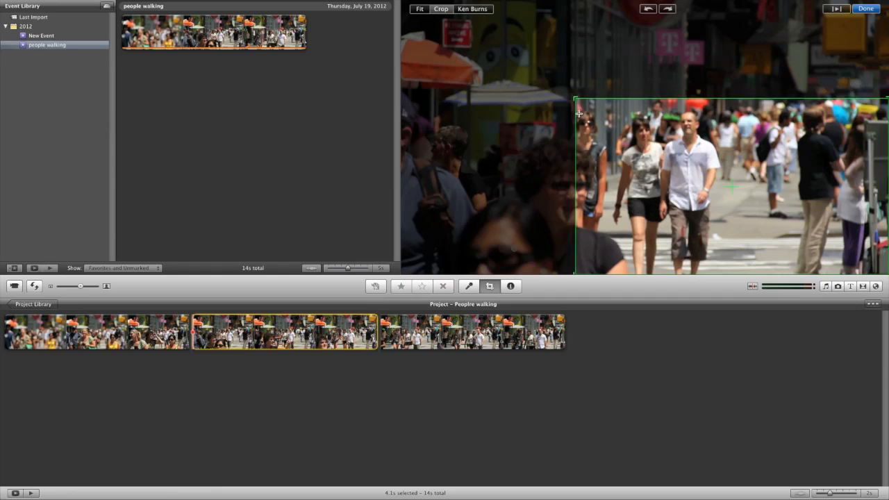
left_click_drag(705, 170, 646, 122)
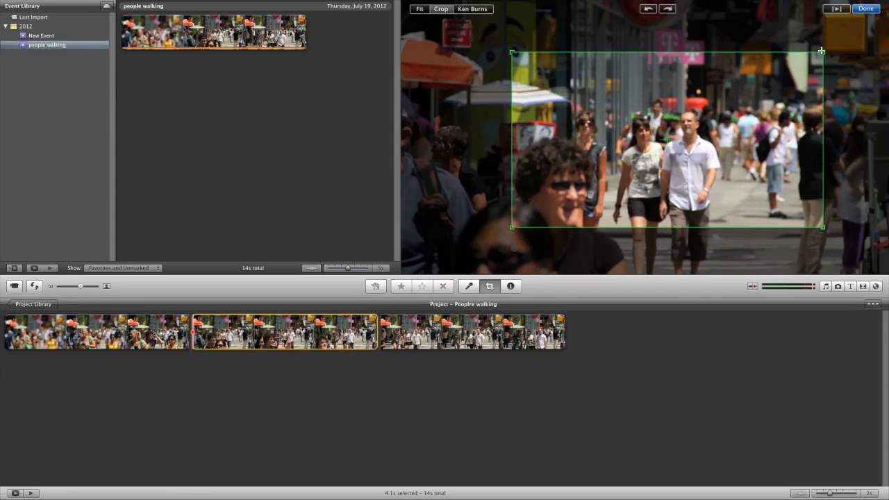
left_click(864, 9)
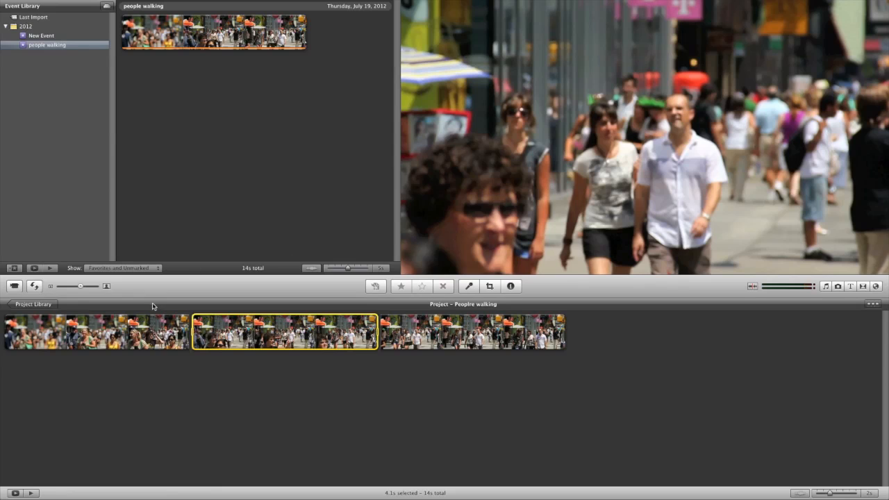
left_click(133, 319)
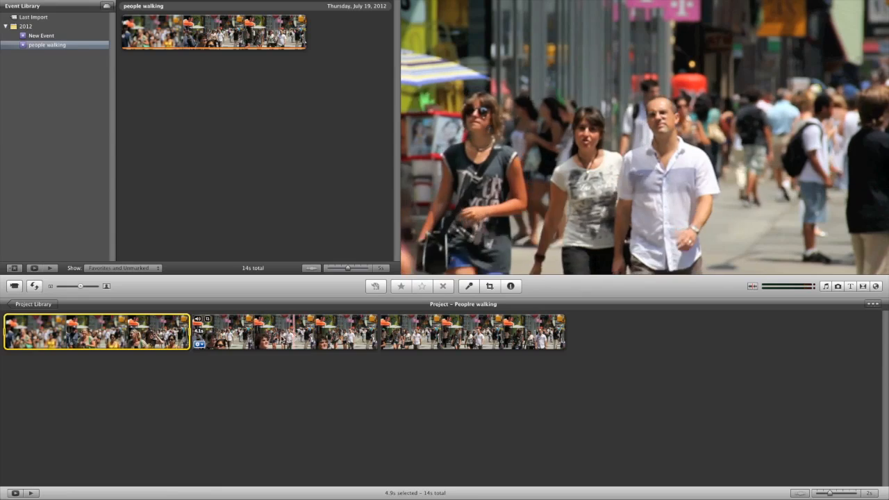
Apply the Flipped video effect to the middle clip and play back the cut from the first clip.
left_click(290, 332)
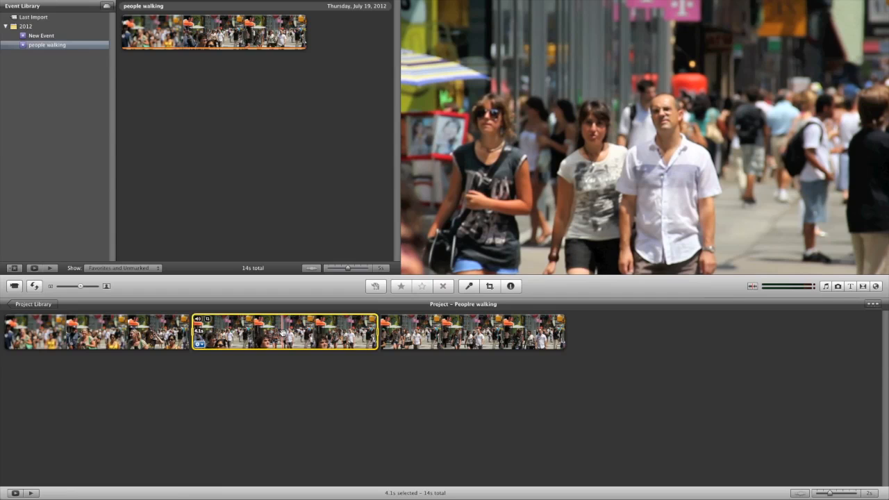
double_click(283, 333)
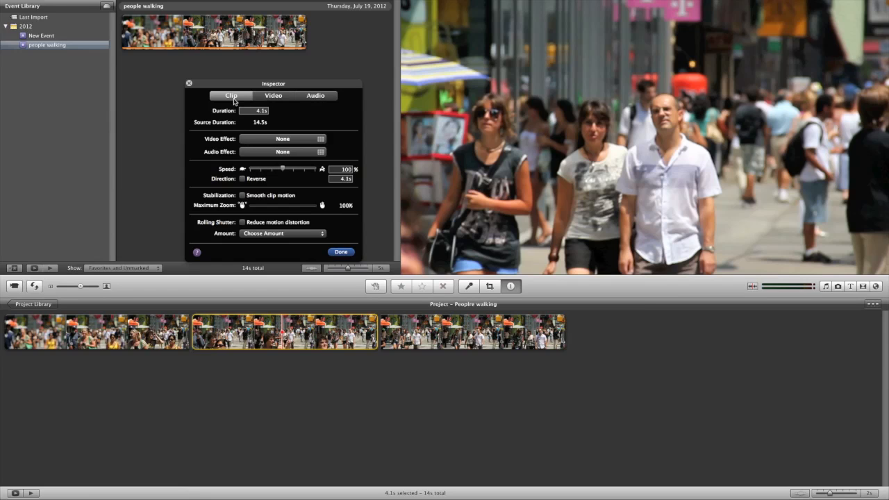
left_click(276, 143)
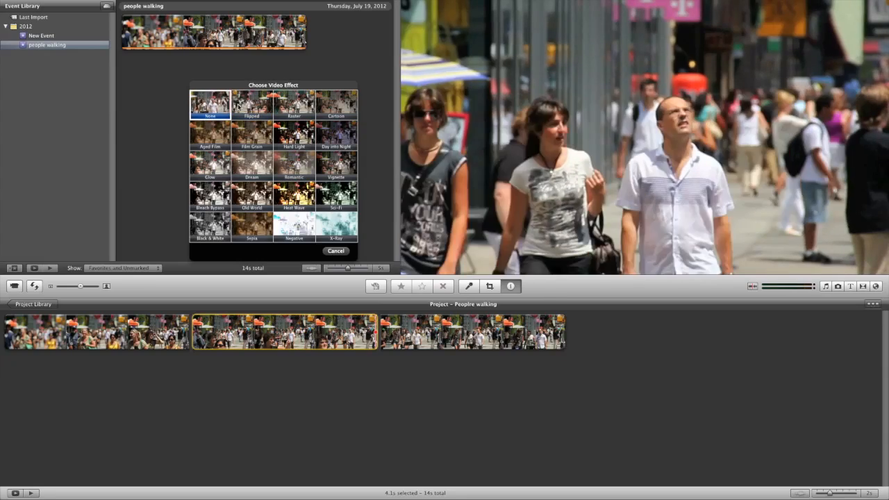
left_click(254, 111)
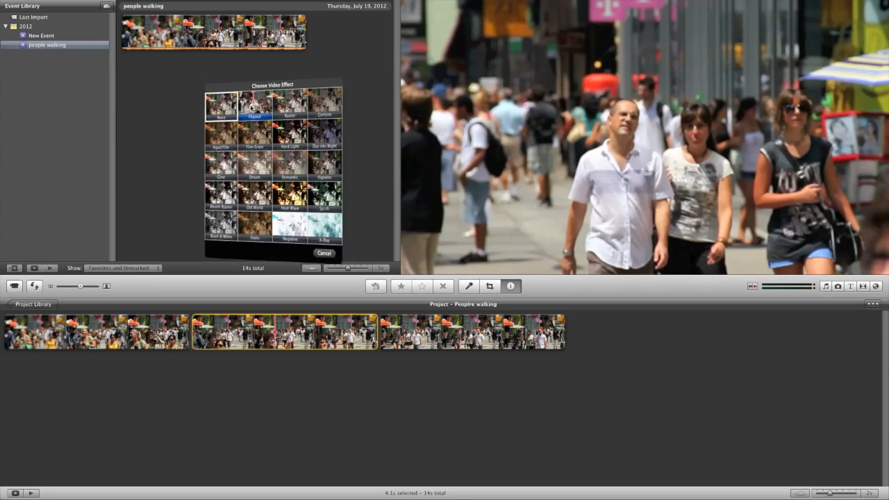
left_click(342, 252)
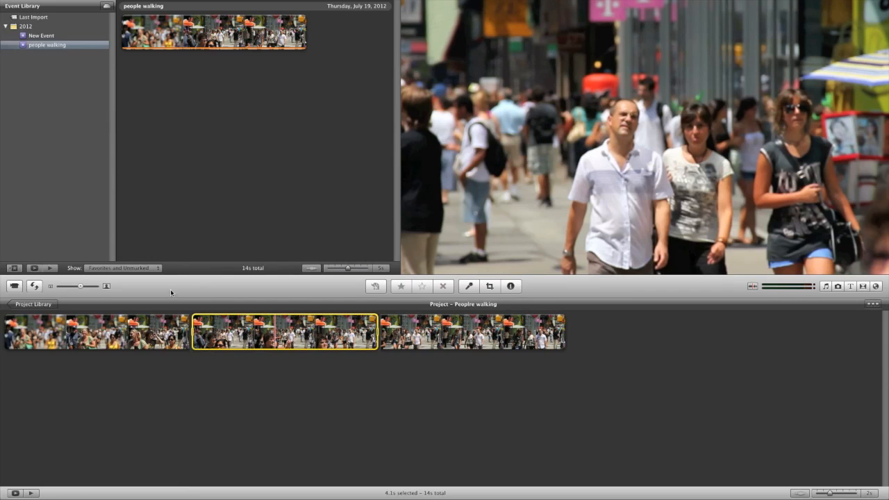
left_click(146, 322)
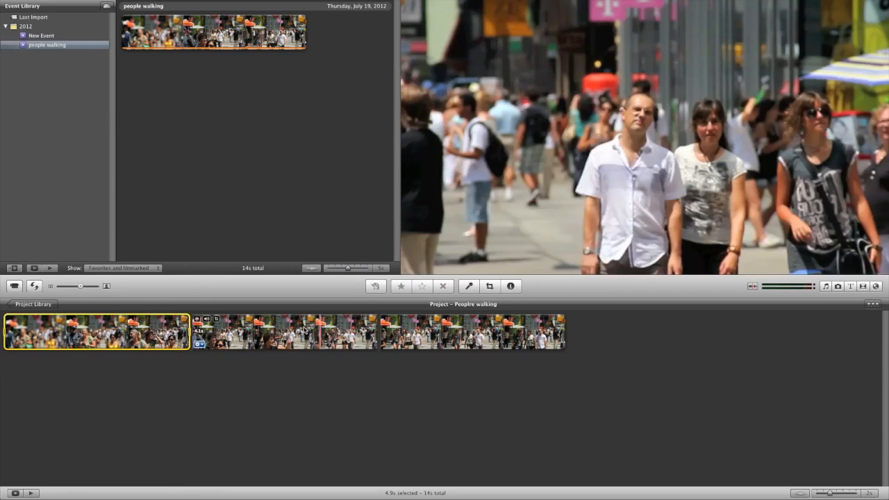
Trim 1.8 s and another 2.0 s off the end of the middle clip, playing back the cut after each trim.
left_click(302, 330)
left_click_drag(302, 330, 375, 332)
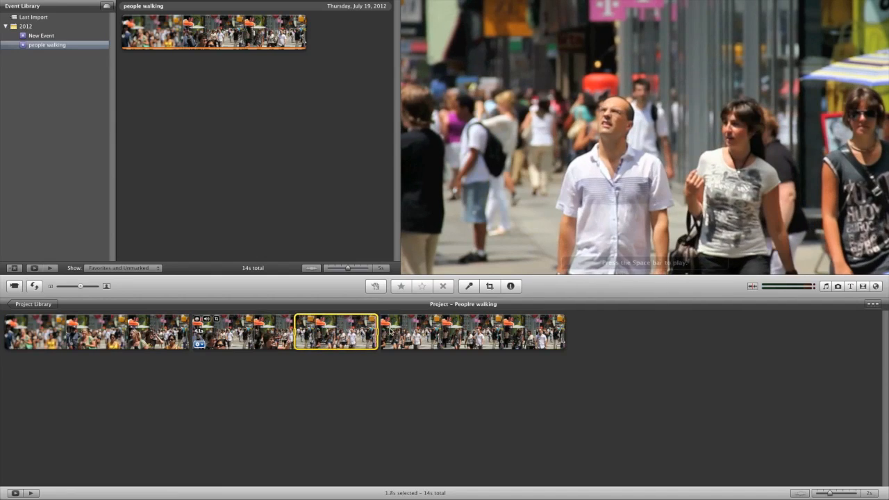
key("Delete")
left_click(144, 326)
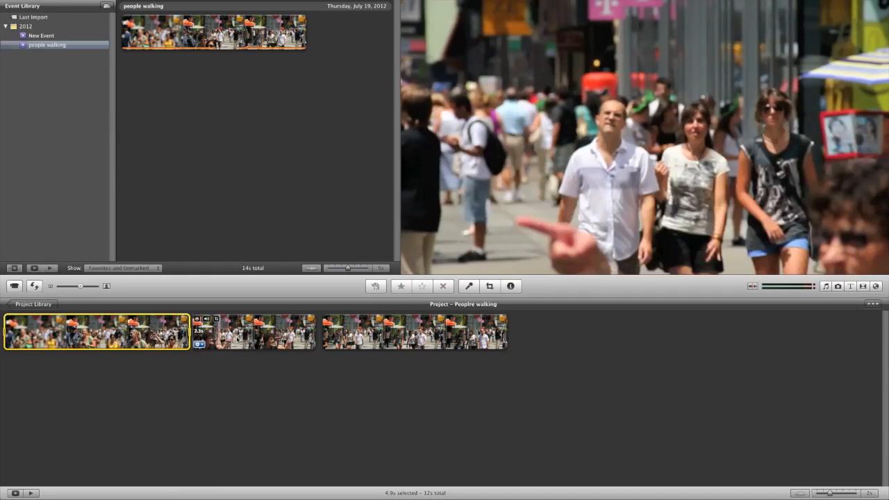
left_click_drag(212, 337, 315, 334)
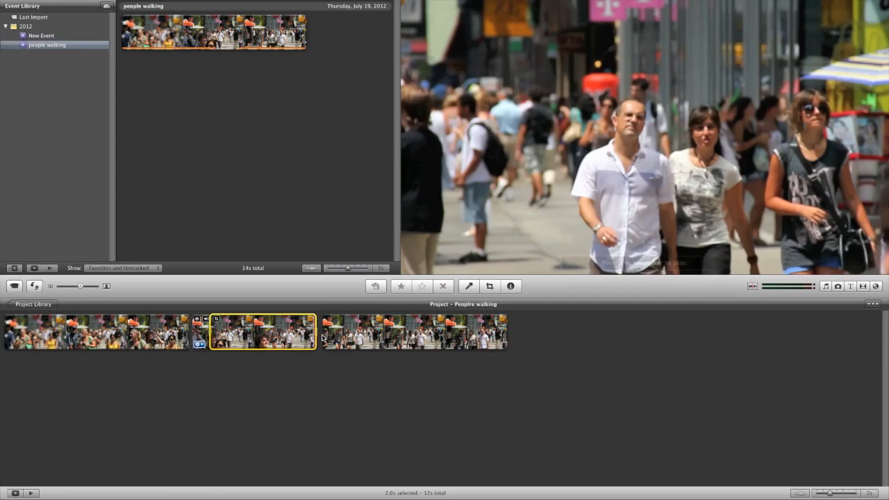
key("Delete")
left_click(146, 328)
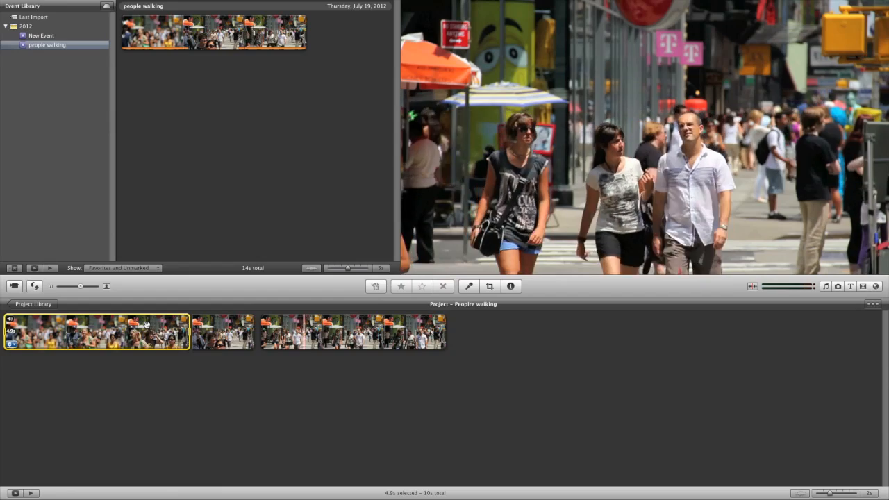
Play back the cut from the first clip through the shortened, flipped middle clip.
left_click(148, 327)
key("space")
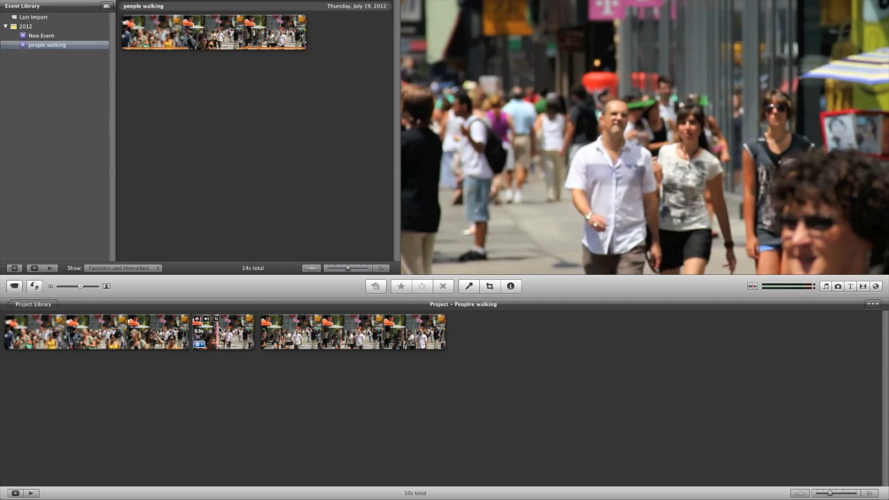
Browse the title styles and add a Four Corners title over the start of the third clip.
left_click(851, 287)
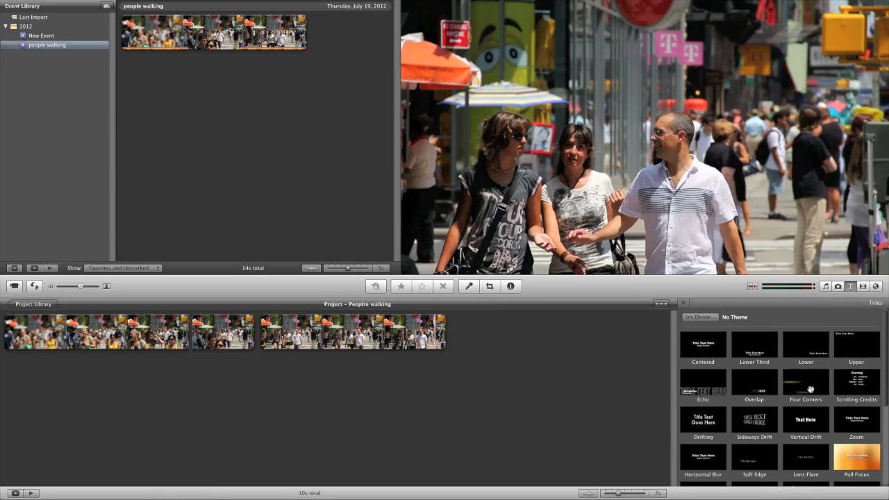
scroll(808, 386, "down", 2)
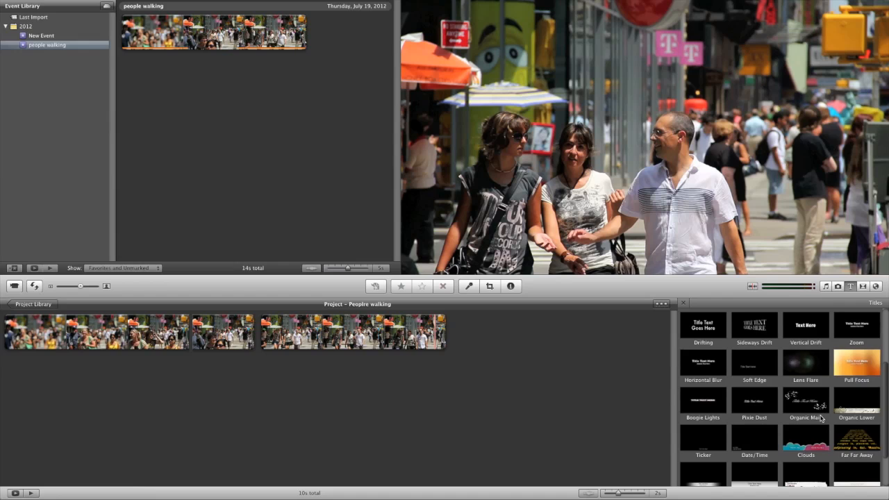
scroll(823, 417, "down", 6)
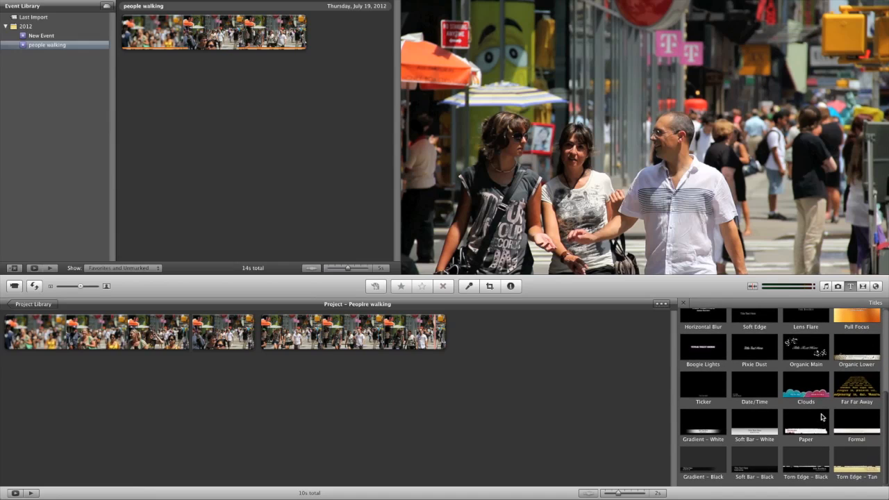
scroll(821, 417, "up", 4)
scroll(822, 417, "up", 3)
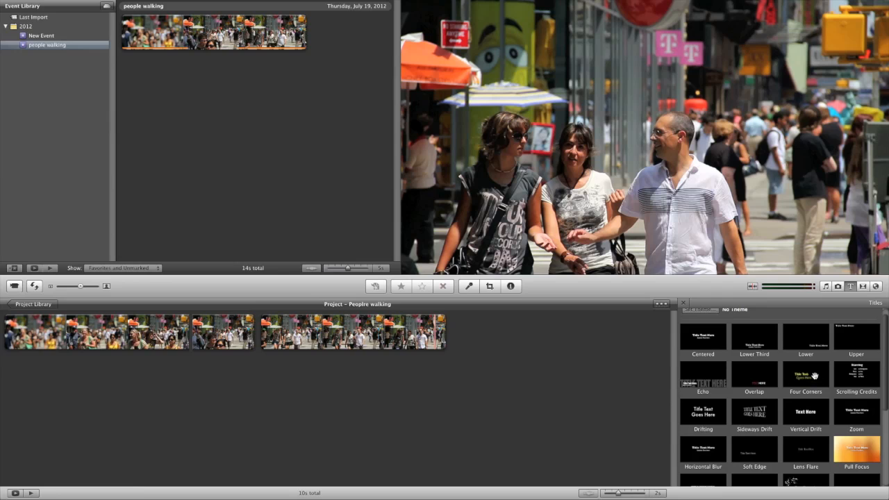
scroll(815, 376, "down", 3)
scroll(815, 377, "up", 3)
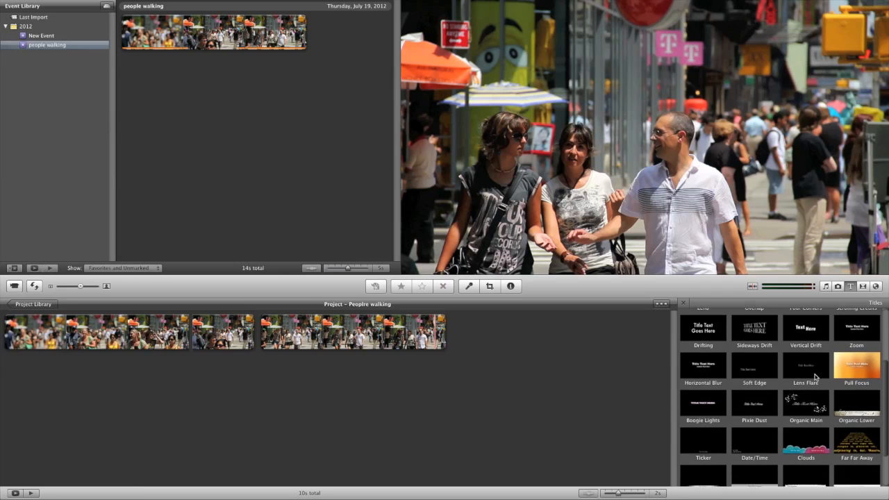
left_click_drag(805, 379, 282, 329)
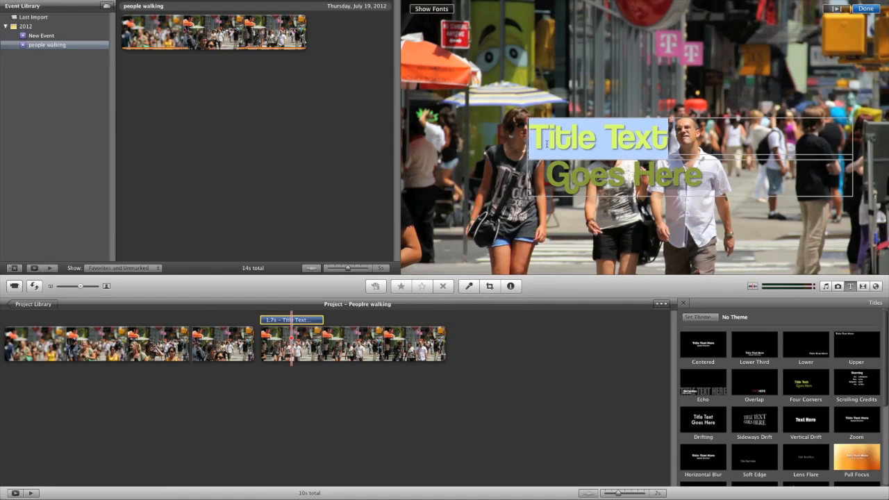
Replace the title's first line with 5 and its second line with 0, shifting the 0 over to the man in black.
left_click(550, 141)
key("BackSpace")
type("5")
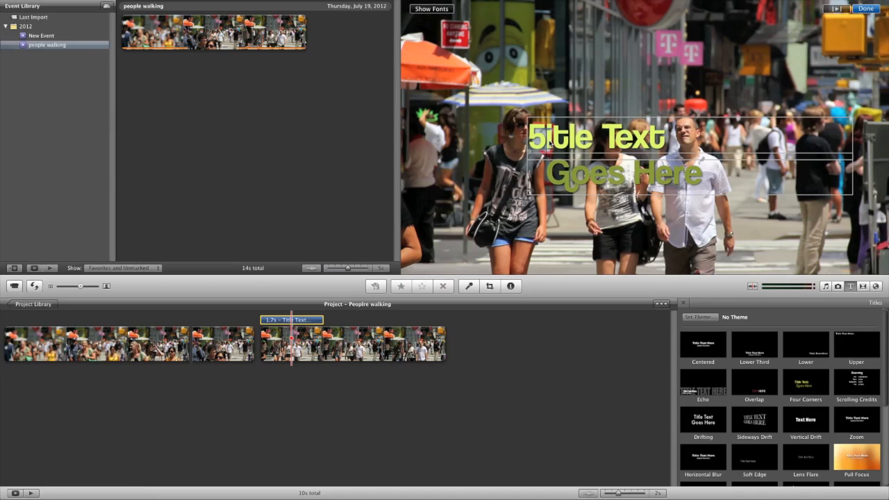
left_click_drag(550, 141, 666, 144)
key("BackSpace")
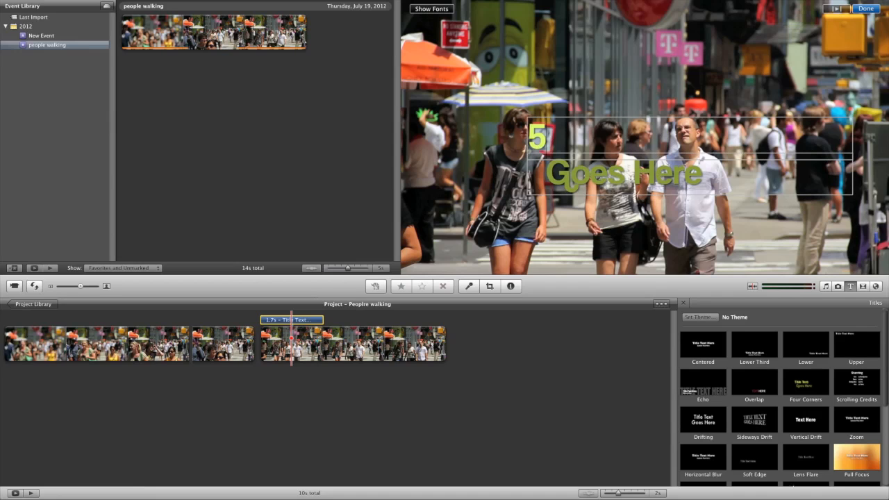
triple_click(580, 175)
type("0")
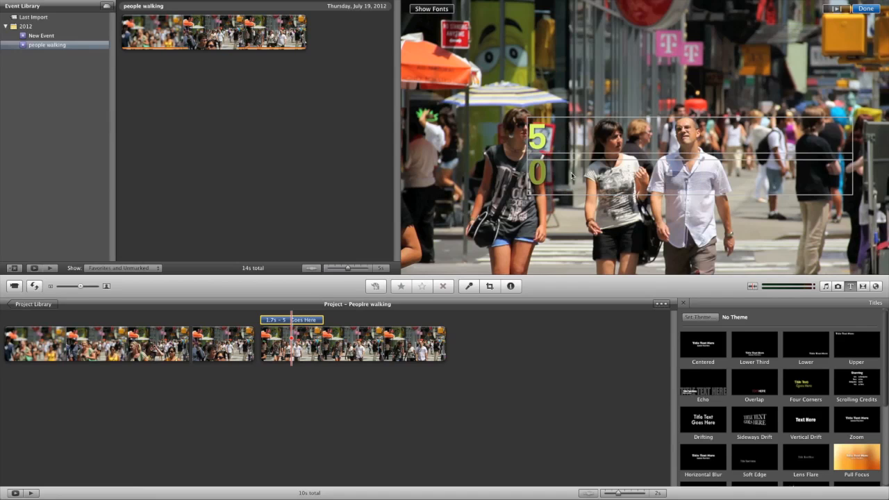
left_click(533, 173)
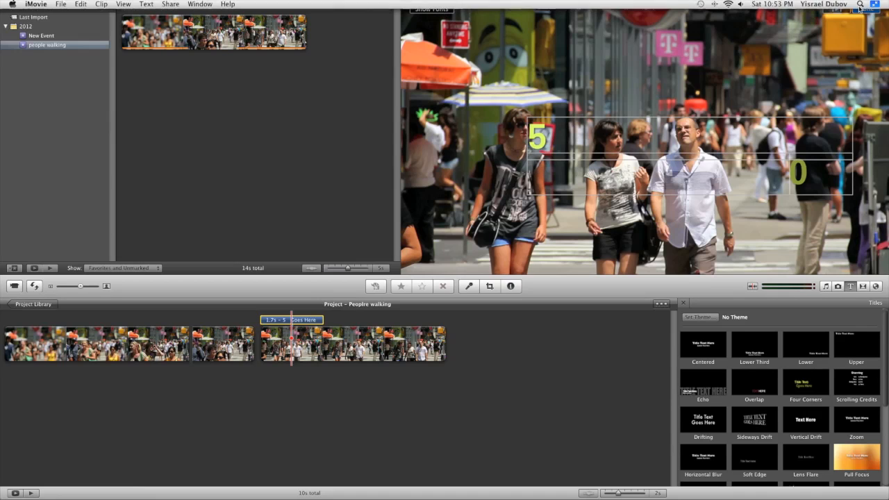
key("space")
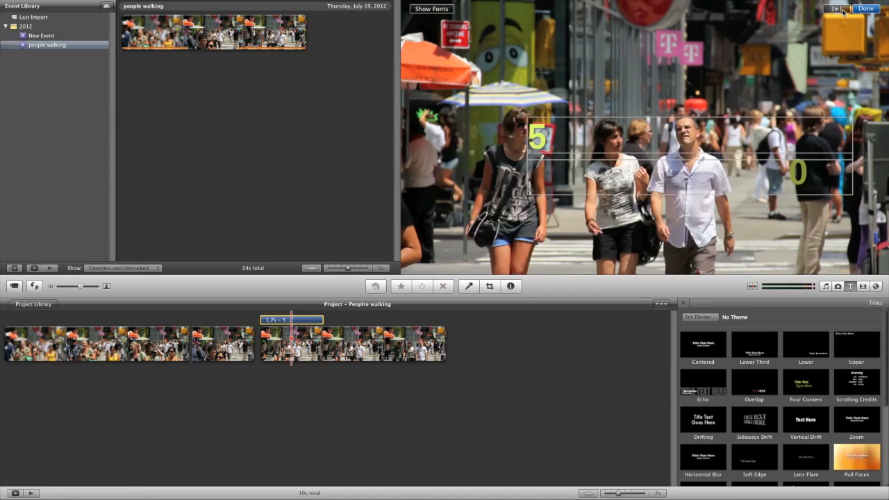
Set the title's font to Chalkboard in the light green colour and finish editing the title.
left_click(436, 7)
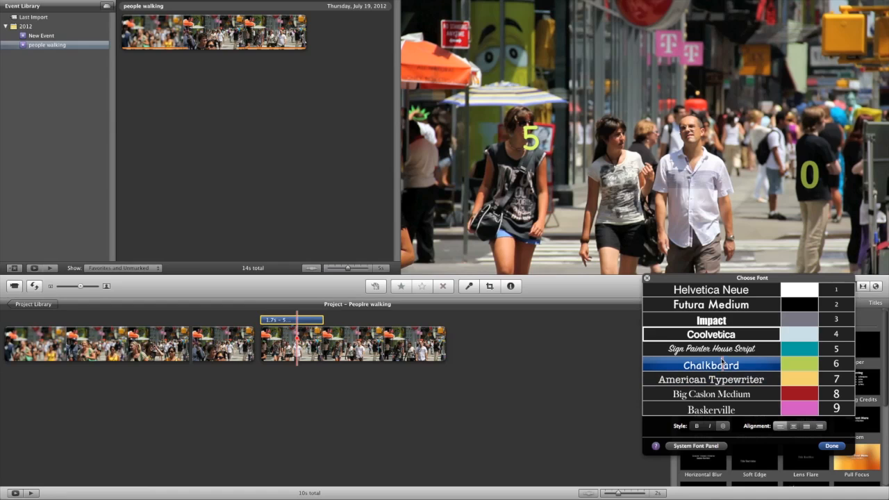
left_click(721, 366)
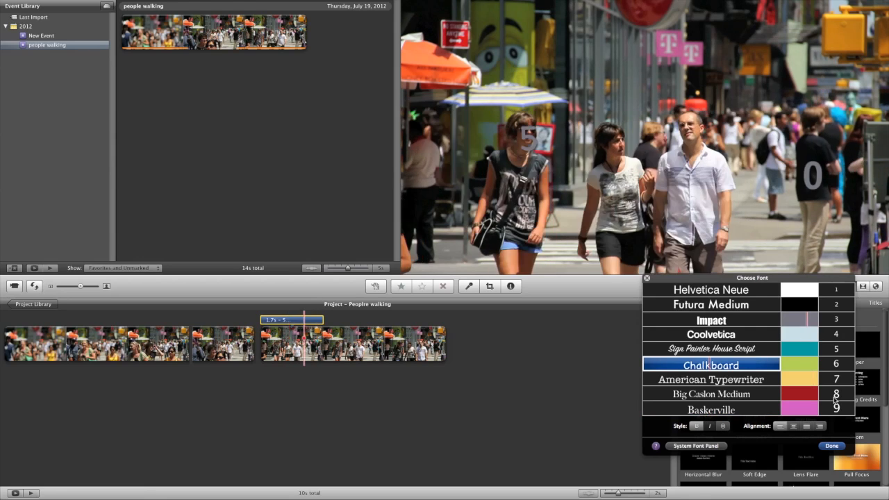
left_click(799, 363)
left_click(831, 445)
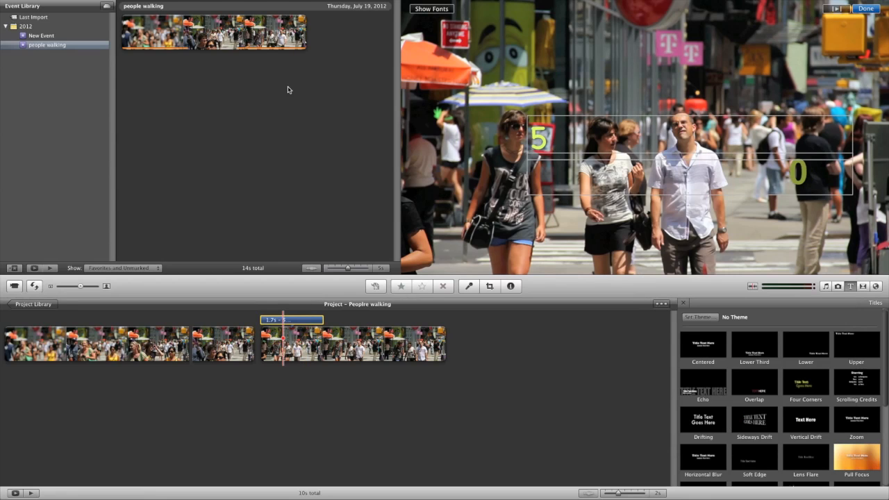
left_click(851, 8)
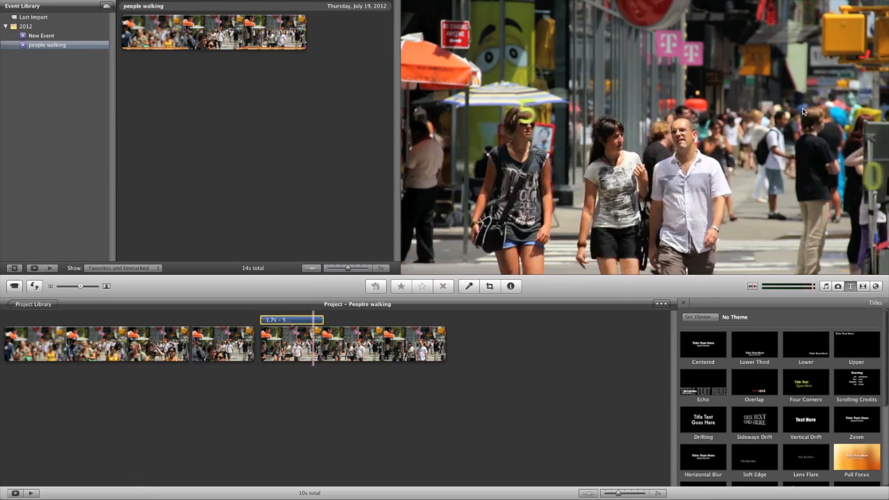
Set the Four Corners title's duration to 3 seconds and recheck the setting.
left_click(320, 320)
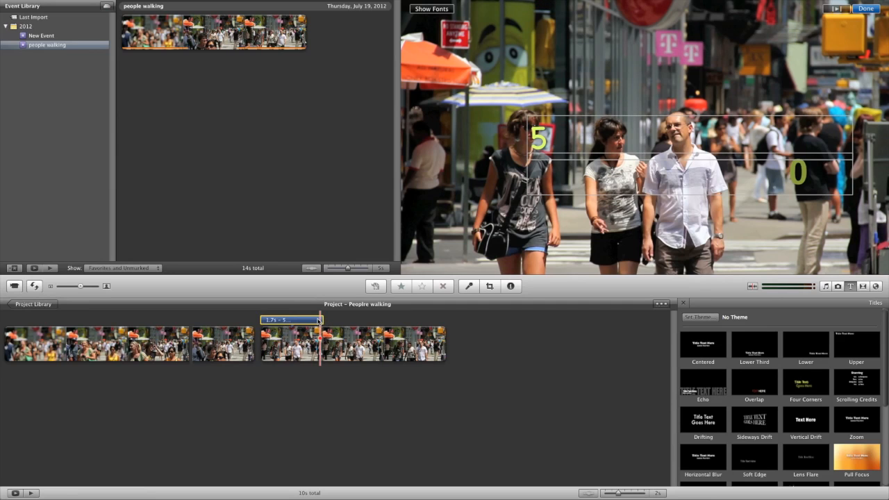
double_click(316, 320)
double_click(264, 97)
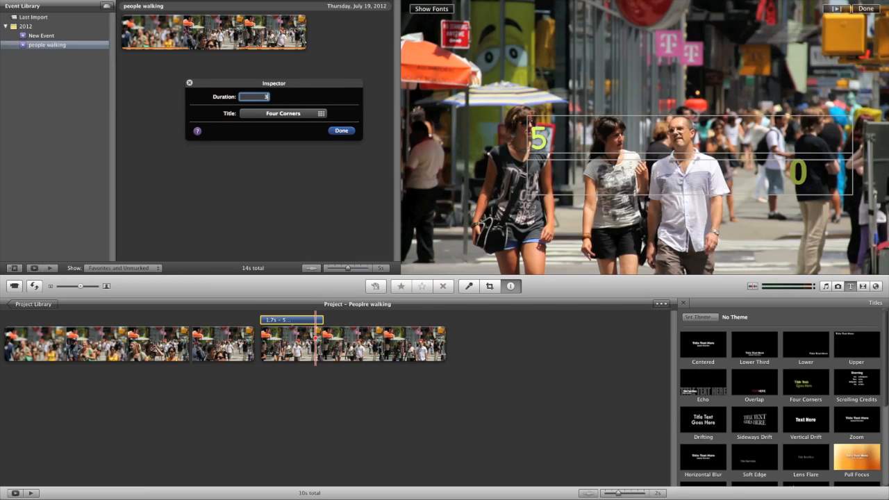
left_click(341, 131)
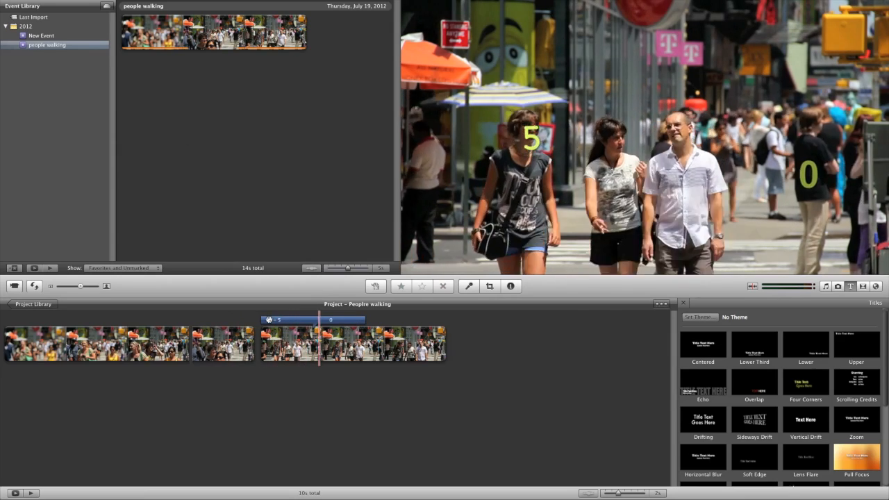
left_click(308, 320)
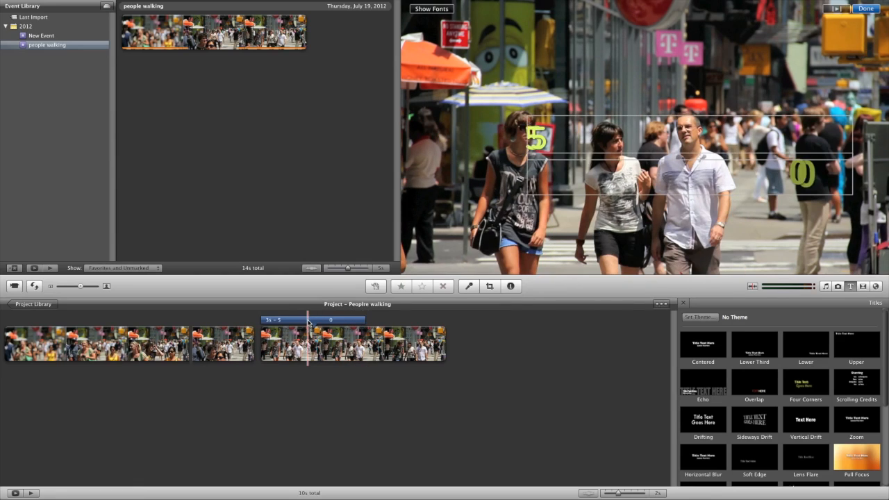
double_click(308, 321)
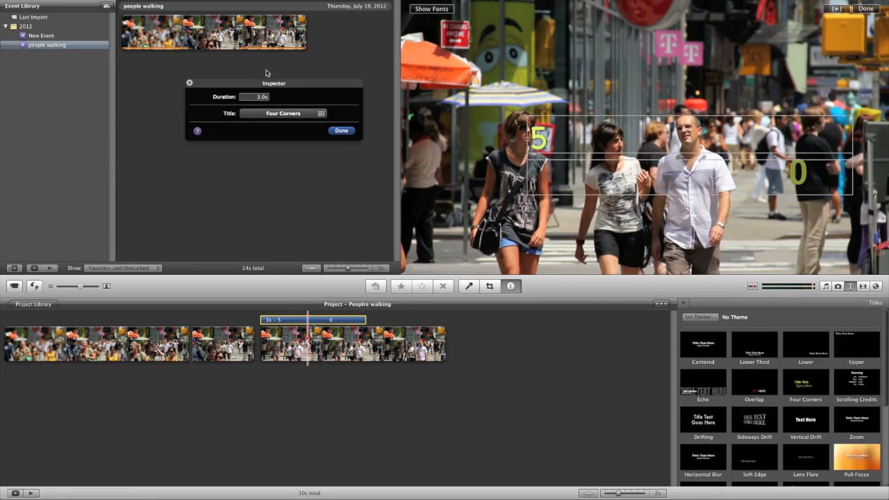
left_click(341, 131)
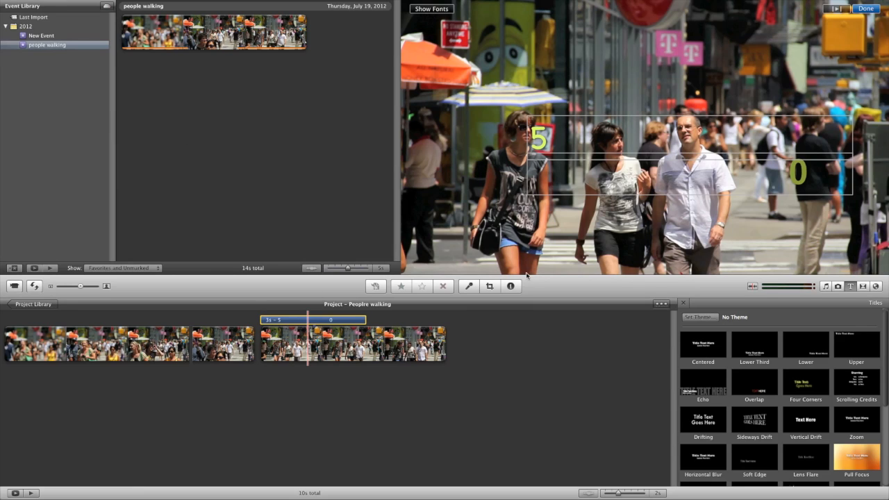
Play back the titled third clip and the cut leading into it from the middle clip.
key("space")
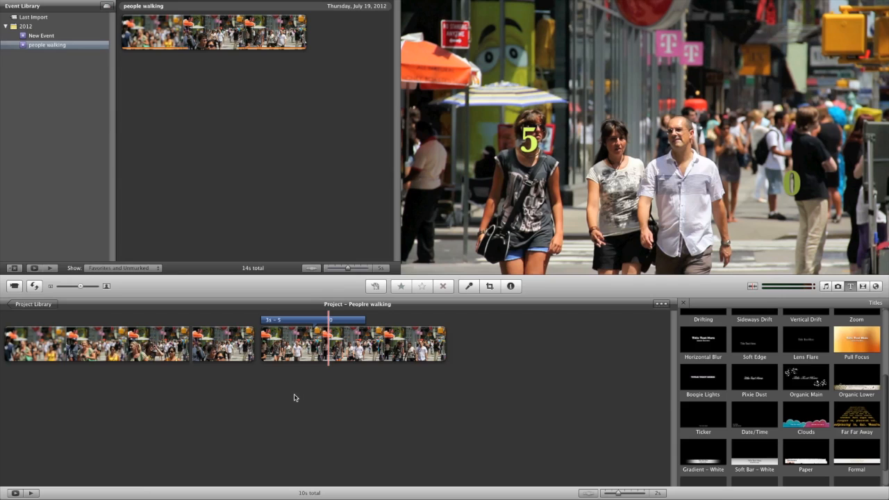
scroll(759, 400, "up", 2)
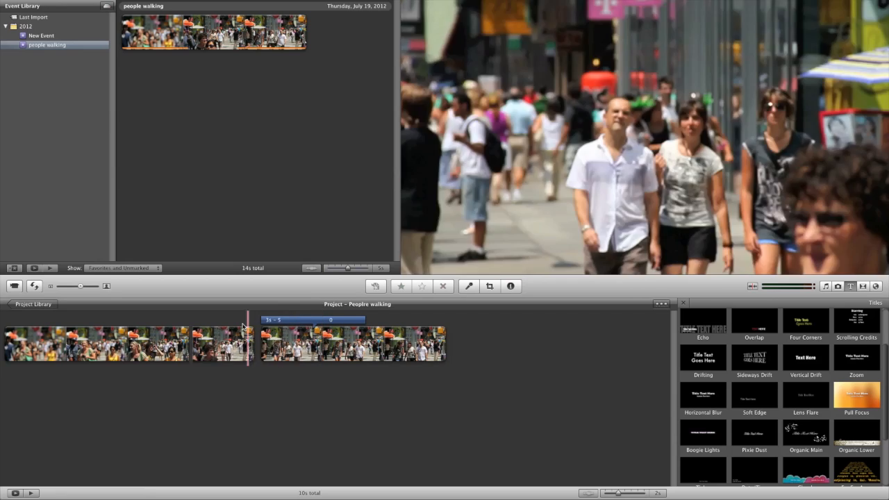
key("space")
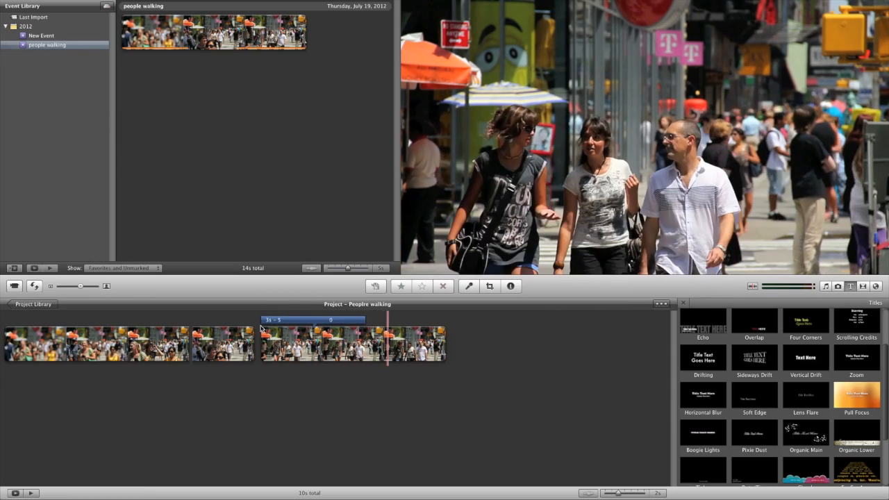
key("space")
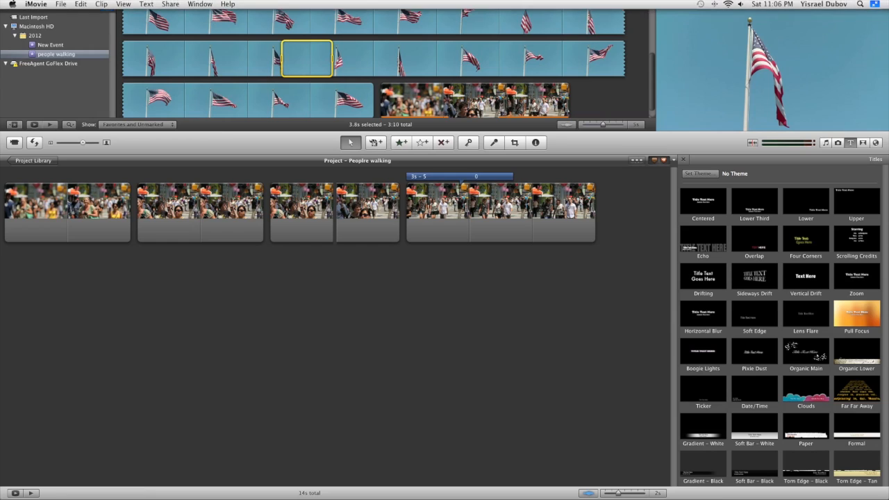
Check in the general preferences that Show Advanced Tools is enabled.
left_click(34, 5)
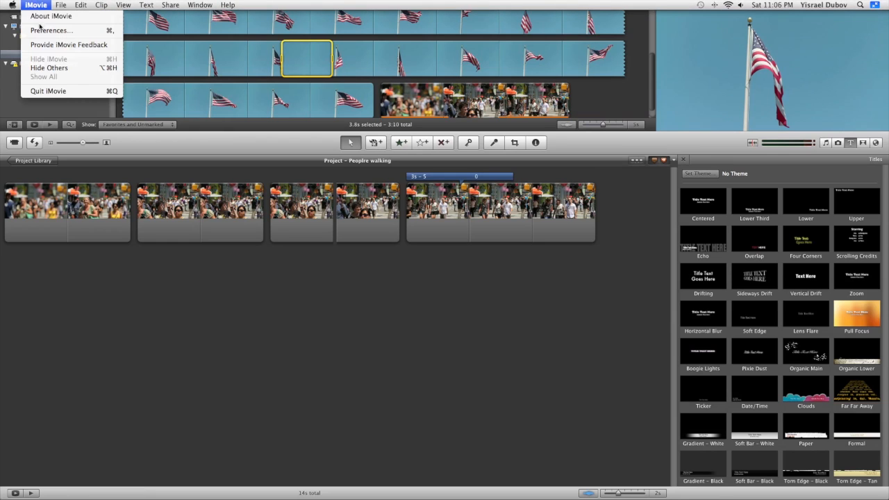
left_click(45, 31)
left_click(479, 113)
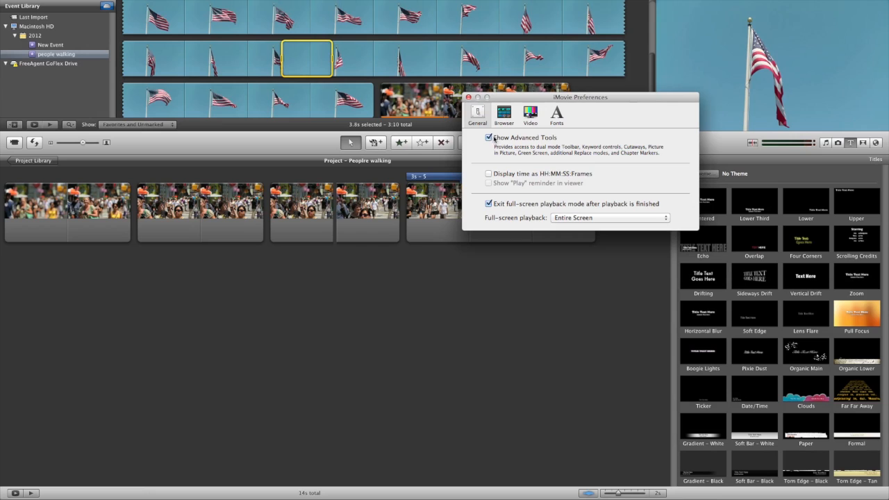
left_click(468, 97)
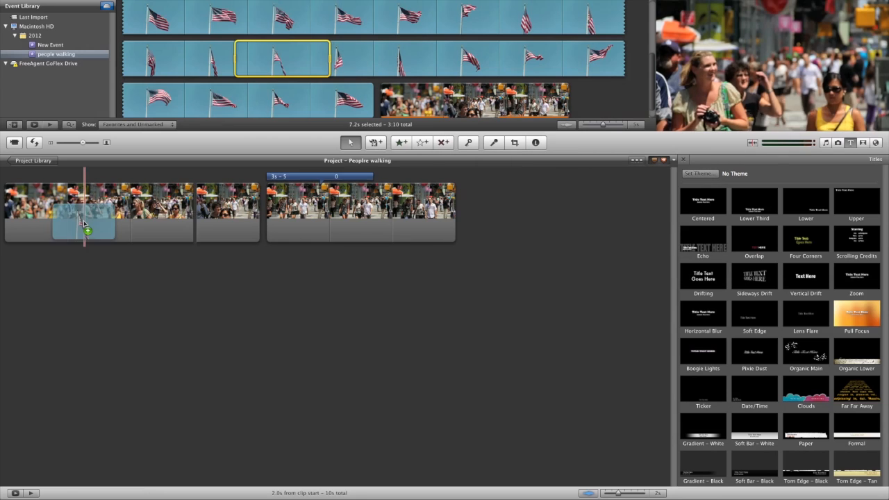
Add the 7.2 s selection of the flag footage as a Picture in Picture starting 2.0 s into the first project clip.
left_click_drag(83, 223, 83, 221)
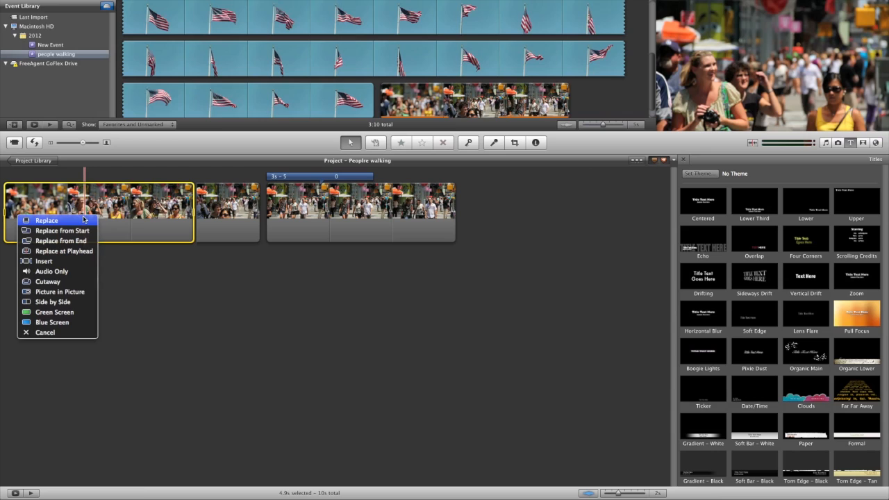
left_click(68, 294)
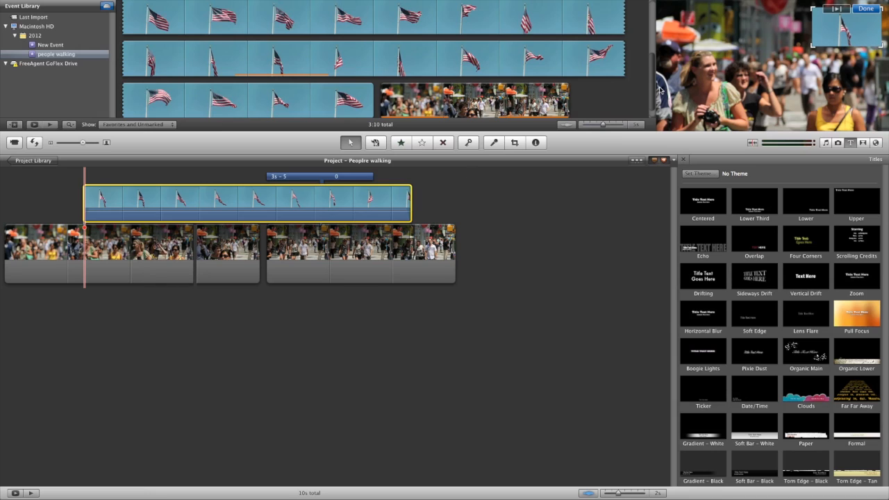
Enlarge the flag inset to about two thirds of the frame's width near the lower-right corner, and trim it to 1.7 s.
left_click_drag(814, 48, 731, 92)
left_click_drag(743, 52, 716, 70)
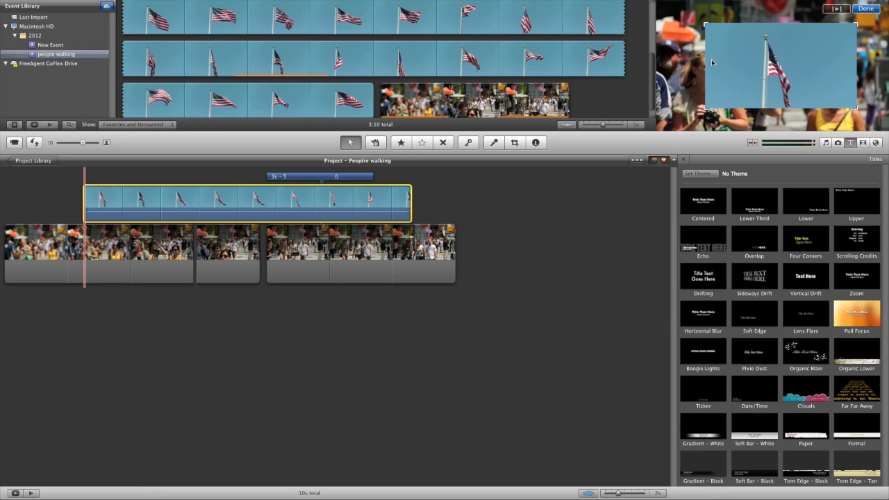
mouse_move(704, 108)
left_mouse_down()
mouse_move(755, 80)
mouse_move(699, 111)
left_mouse_up()
mouse_move(746, 72)
left_mouse_down()
mouse_move(778, 62)
mouse_move(739, 79)
mouse_move(756, 78)
left_mouse_up()
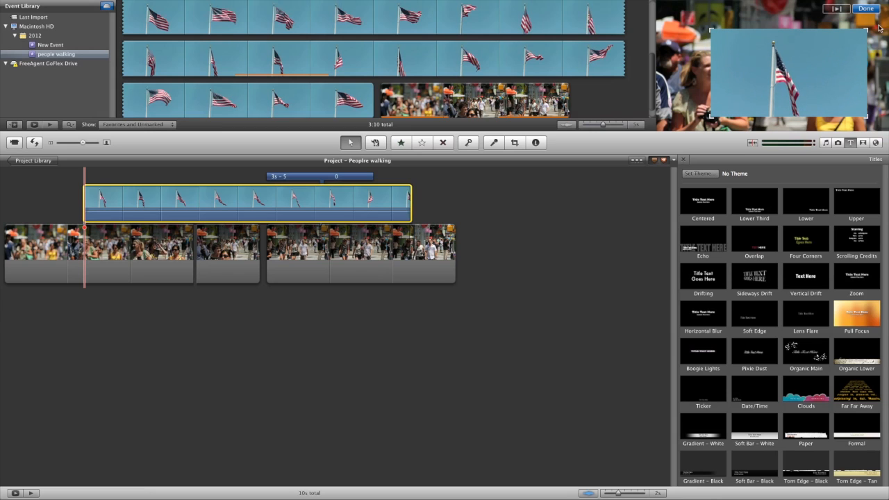
left_click(867, 9)
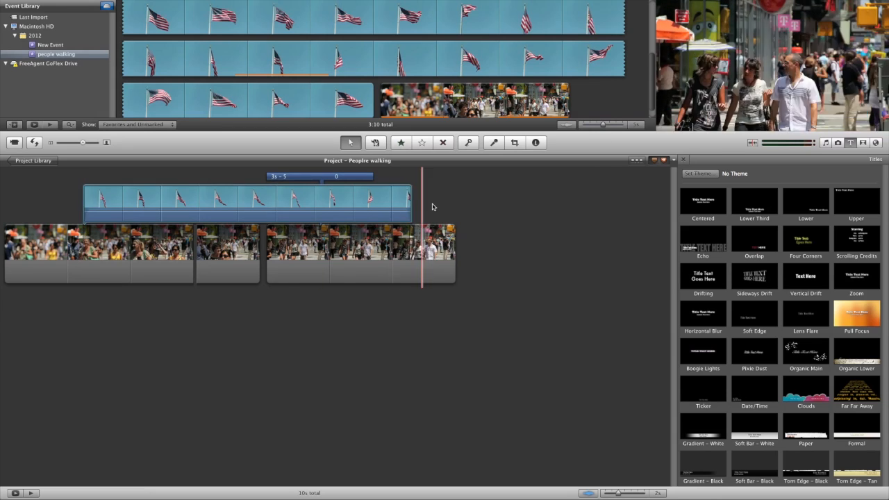
left_click_drag(409, 202, 153, 208)
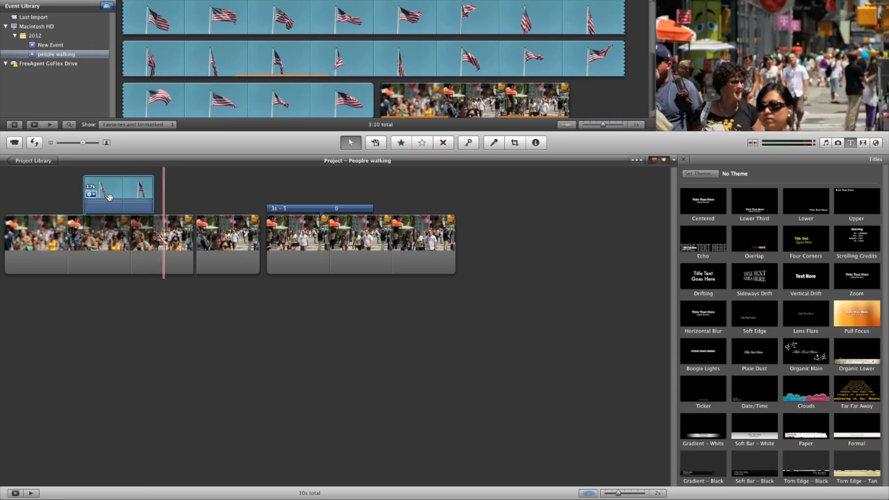
Play back the flag picture-in-picture inset over the first clip and delete the inset from the project.
key("space")
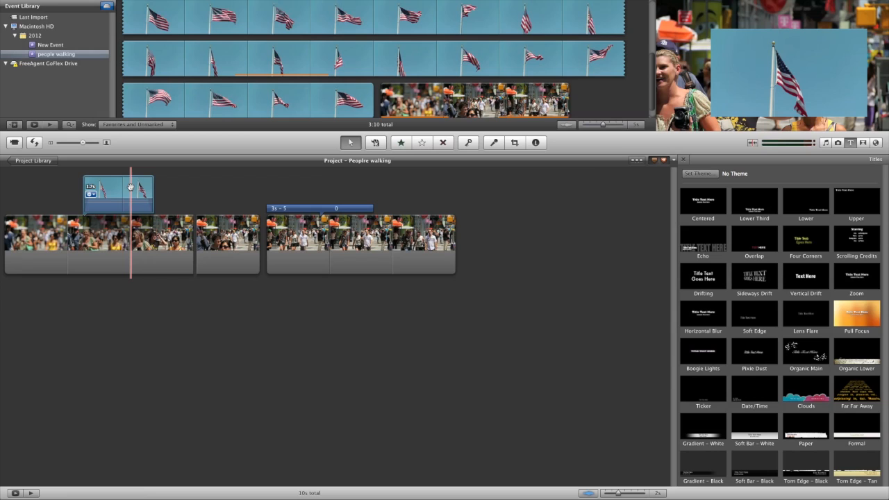
left_click(119, 188)
key("Delete")
Add the selected flag footage as a Side by Side starting about 2.9 s into the first project clip, and play it back.
left_click_drag(235, 58, 122, 203)
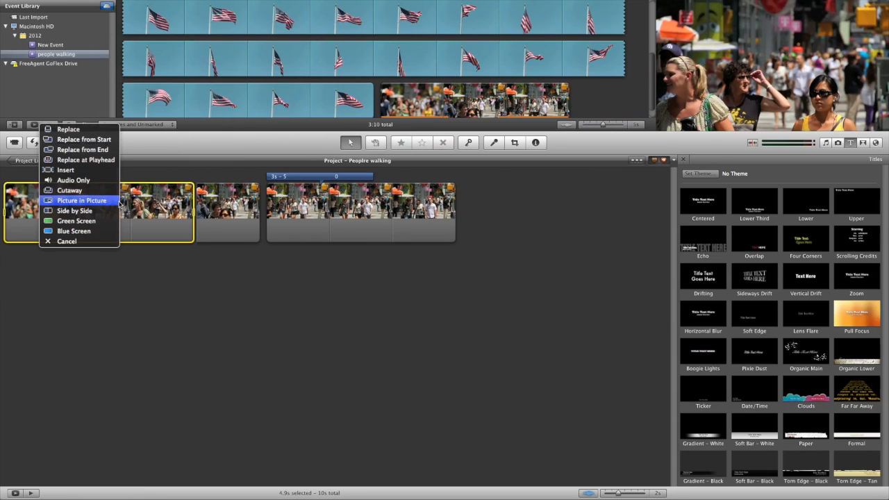
left_click(83, 212)
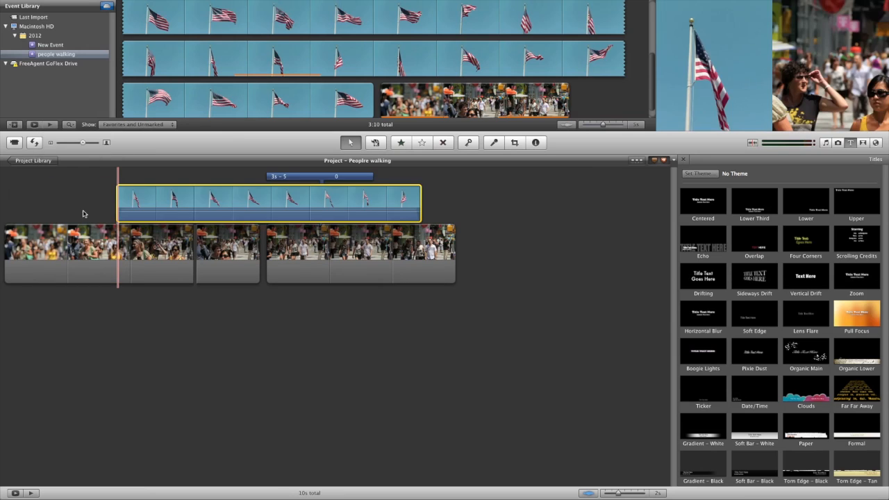
key("space")
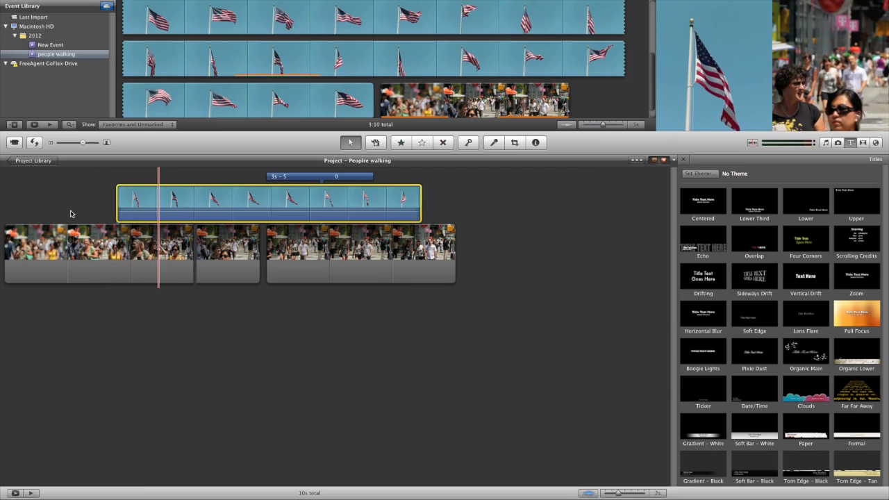
Set the Side by Side flag clip's manual slide duration to 2.0 s, and delete the flag clip after reviewing it.
key("i")
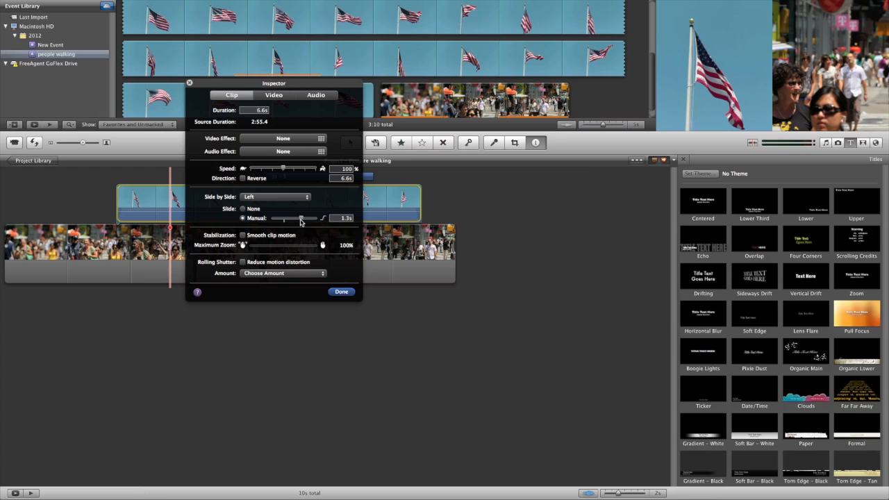
left_click_drag(301, 221, 321, 222)
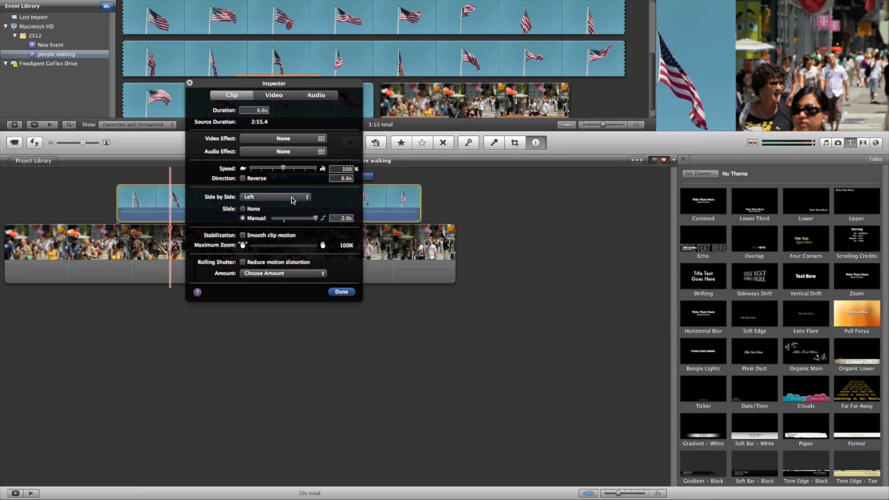
left_click(342, 292)
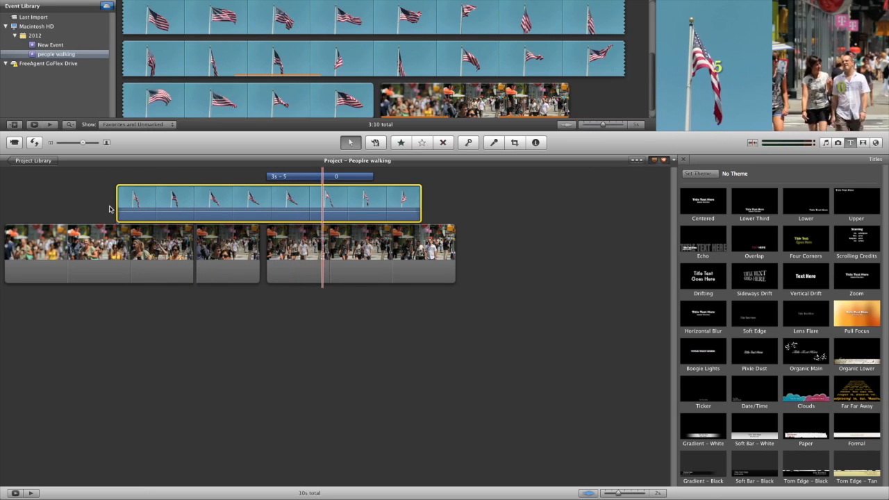
key("Delete")
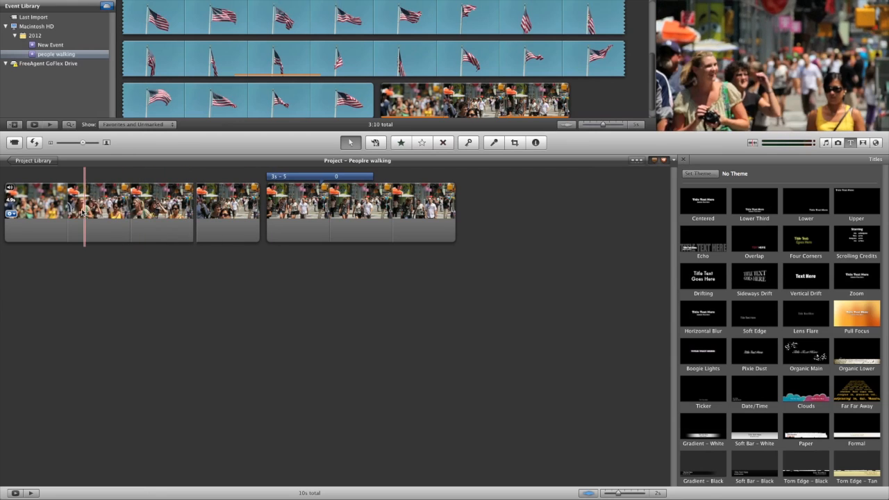
Add a 4.0 s freeze frame about 4.1 s into the titled third clip.
key("super+shift+s")
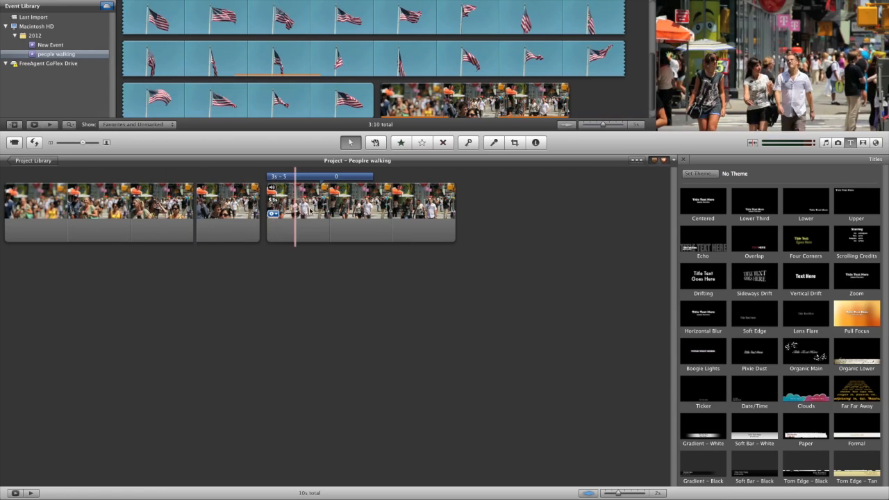
right_click(415, 205)
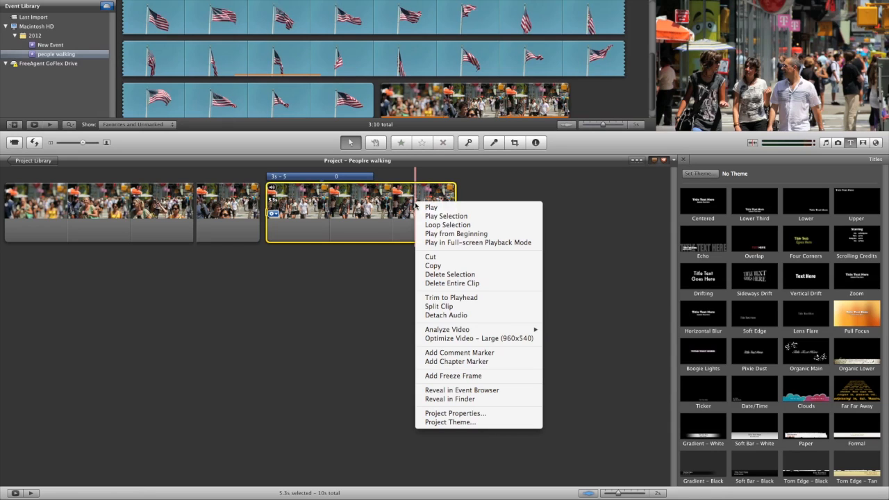
left_click(475, 379)
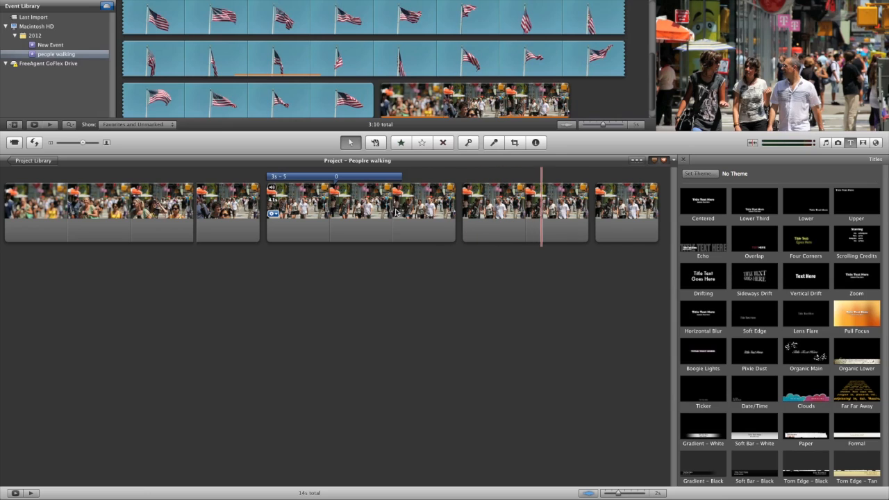
Move the freeze frame and the titled clip to the start of the project, with the freeze frame first.
left_click(481, 215)
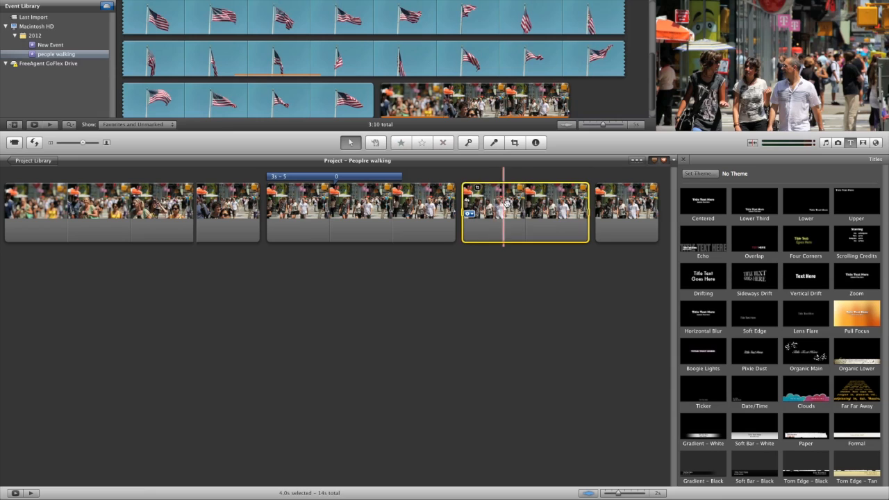
left_click_drag(484, 217, 3, 205)
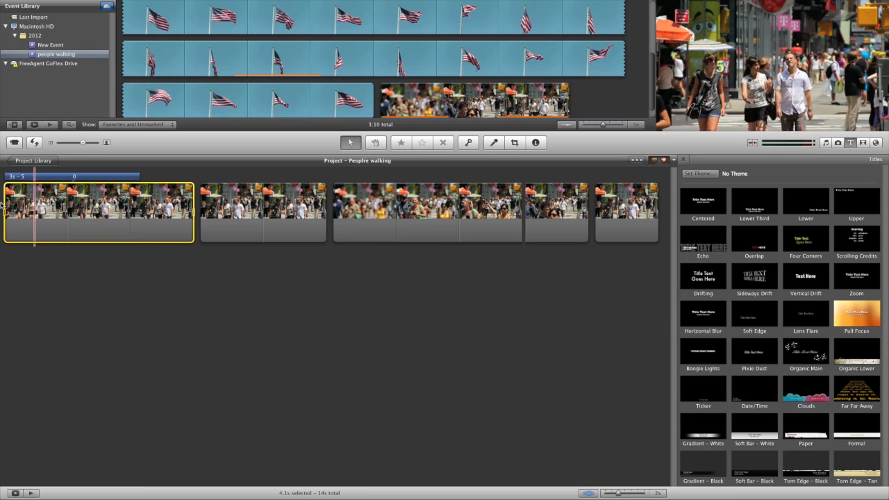
left_click(267, 202)
left_click_drag(267, 202, 6, 206)
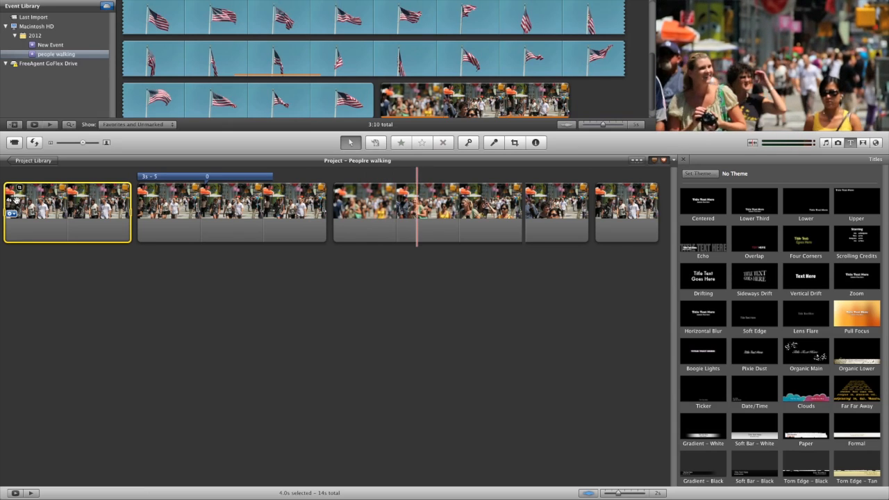
Play back the opening freeze frame and its cut into the titled clip.
key("space")
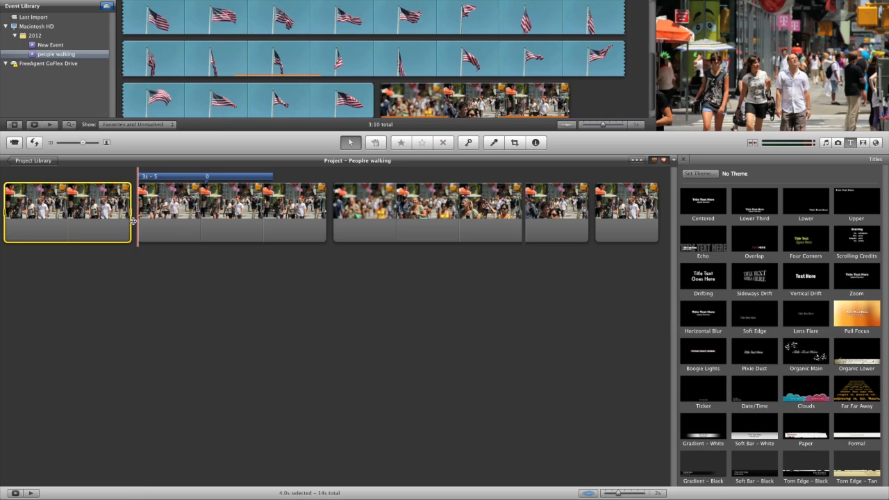
key("backslash")
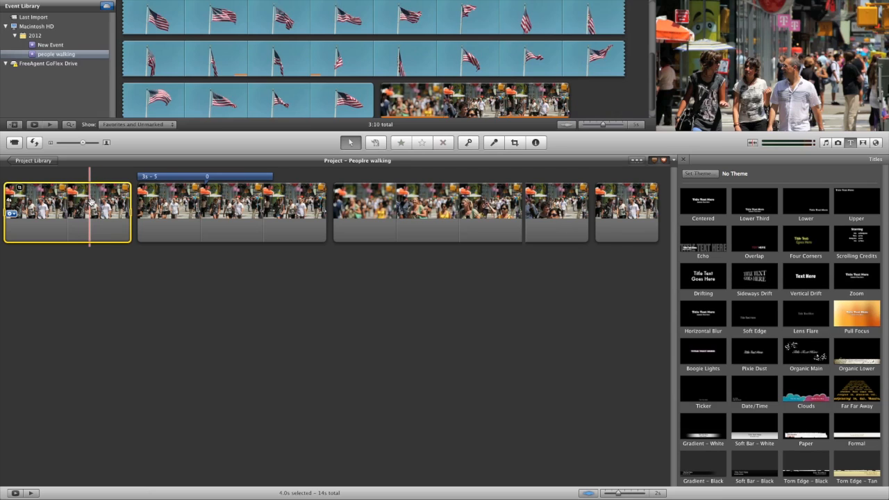
mouse_move(91, 202)
left_mouse_down()
mouse_move(173, 256)
mouse_move(100, 222)
mouse_move(525, 212)
mouse_move(12, 205)
left_mouse_up()
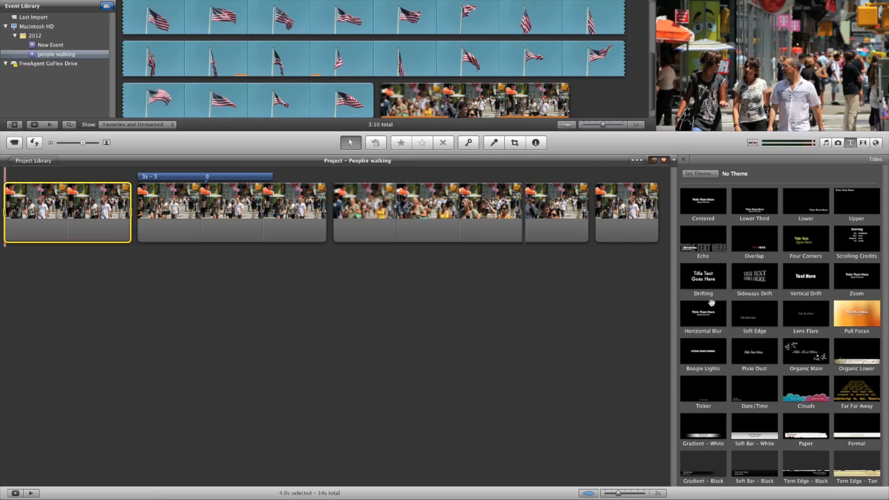
Add a 4 s Boogie Lights title on a Black background at the project's end, reading "EMAIL US!!".
mouse_move(696, 349)
left_mouse_down()
mouse_move(677, 334)
mouse_move(667, 217)
left_mouse_up()
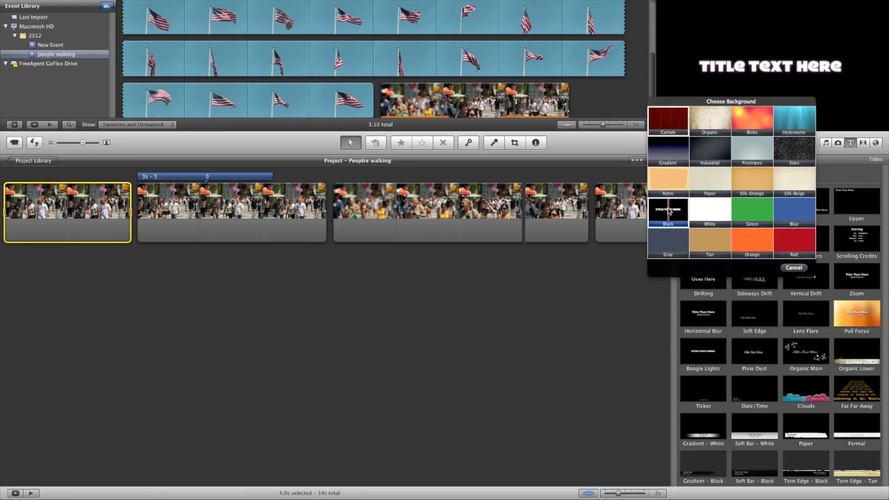
left_click(669, 212)
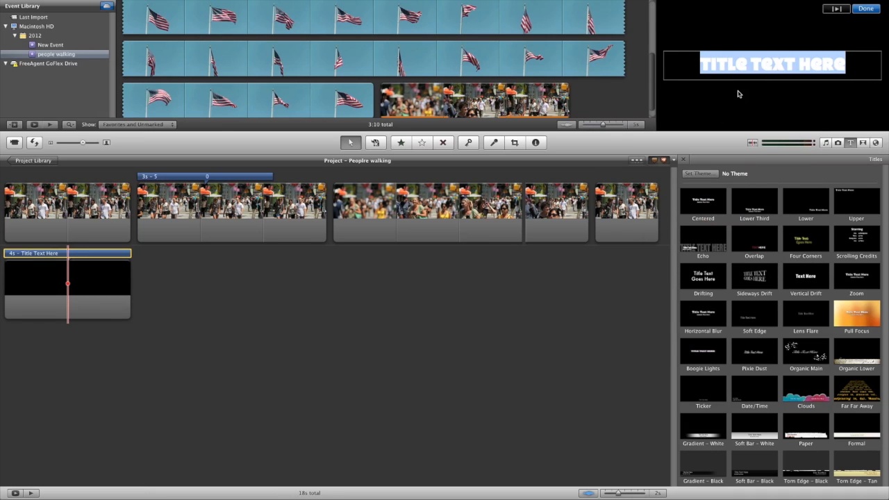
type("EMAIL")
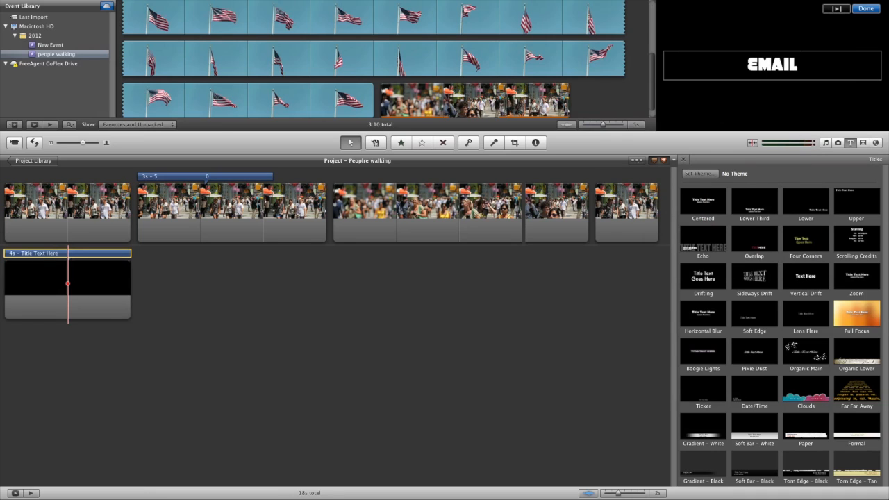
type(" US!!")
key("Return")
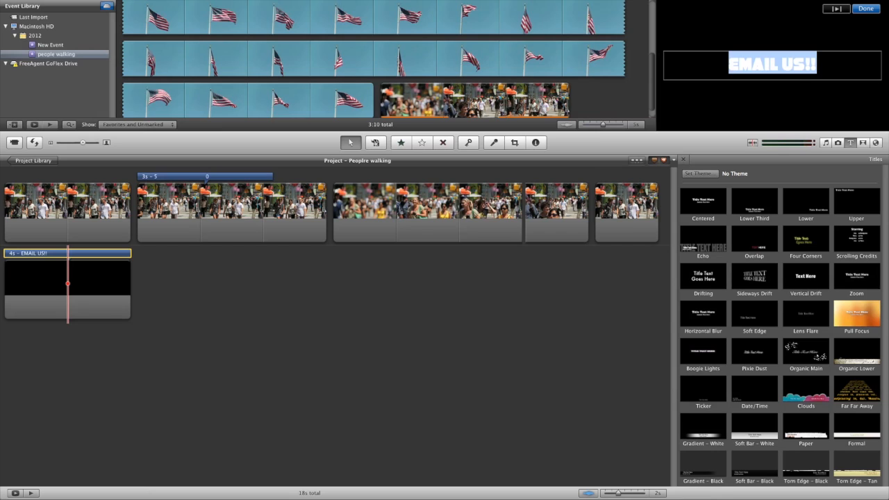
left_click(867, 9)
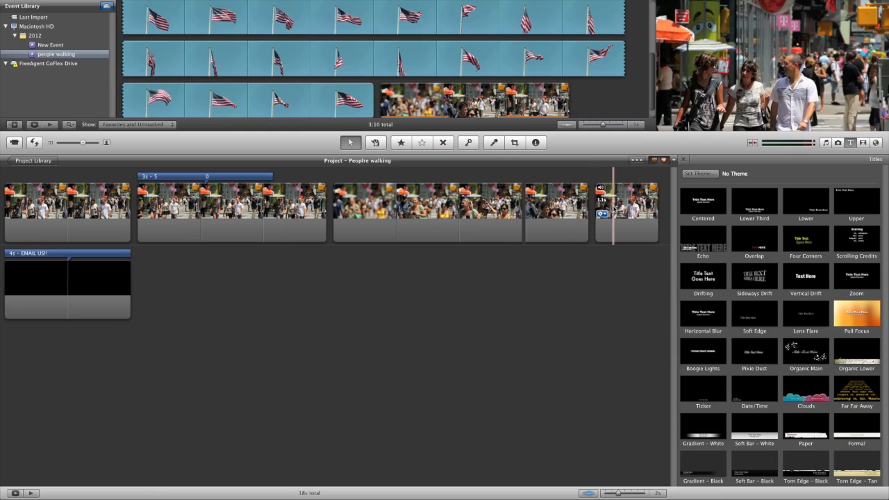
Add a Fade to Black transition between the last people-walking clip and the EMAIL US!! title, and play it back.
left_click(862, 143)
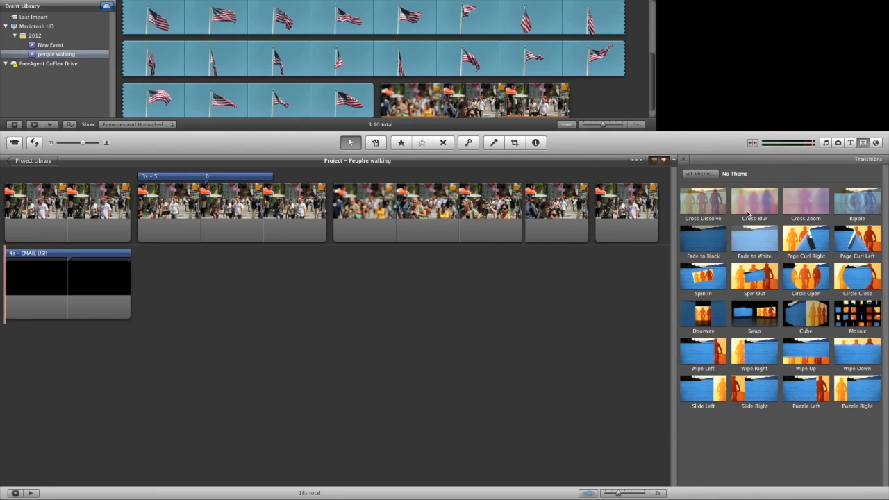
left_click_drag(698, 226, 662, 211)
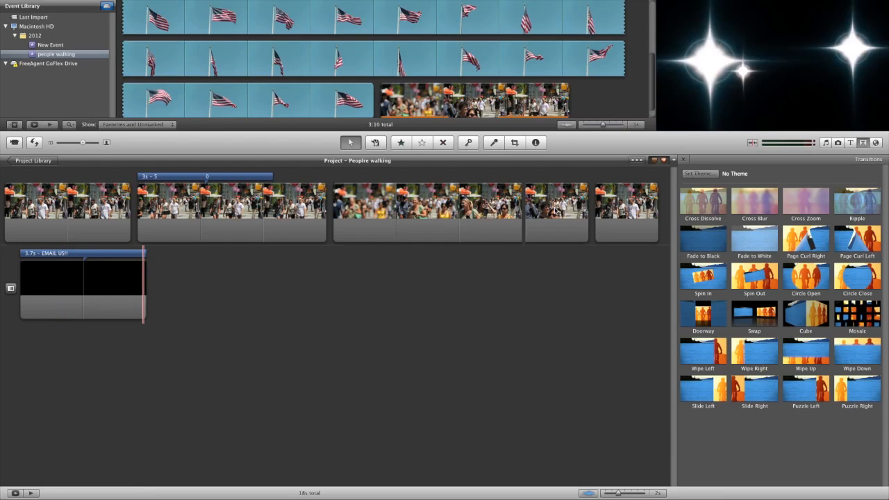
key("space")
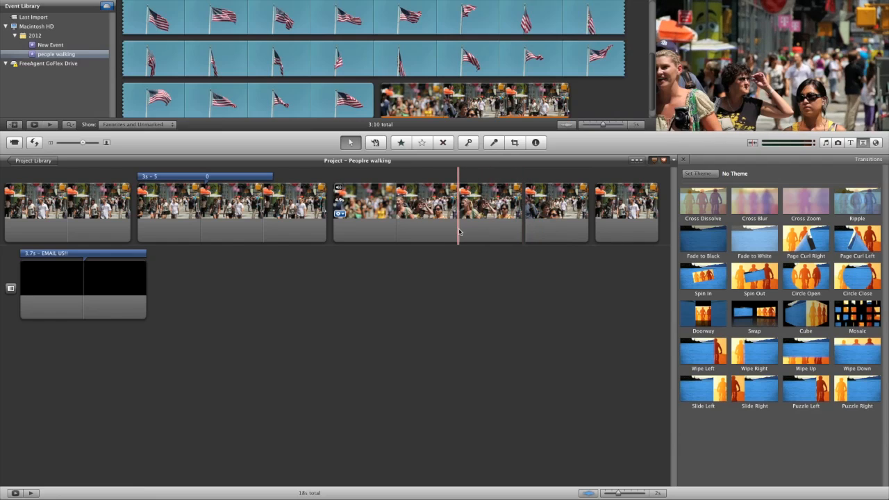
Set the 4.9 s third clip's exposure to 283%, brightness to 60%, contrast to 100% and saturation to 200%.
double_click(435, 211)
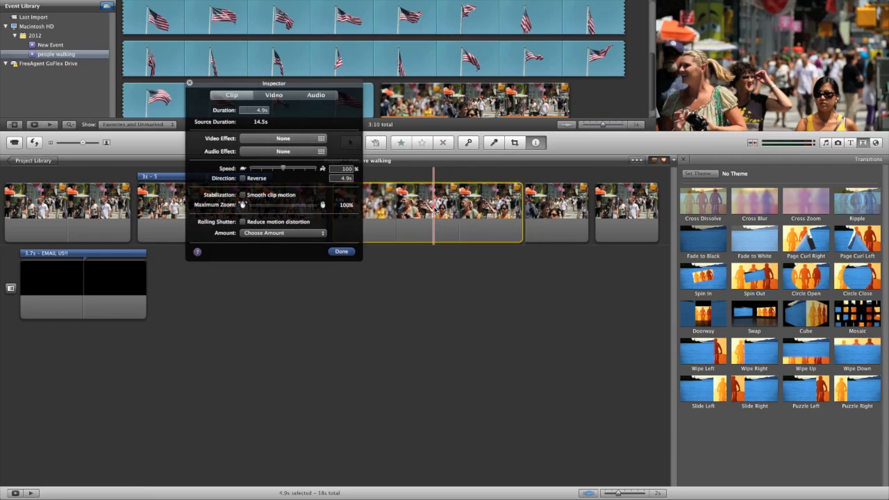
left_click(280, 97)
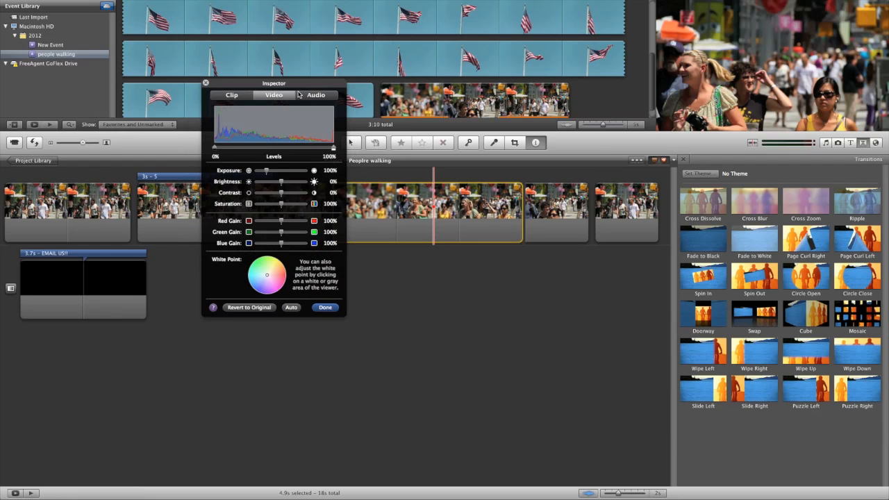
left_click_drag(266, 171, 336, 206)
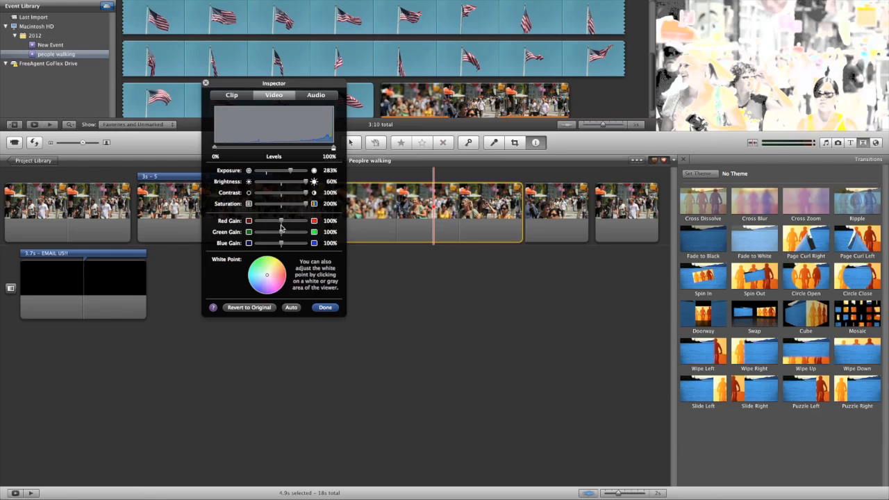
Try red, green and blue gains of 99%, 92% and 68% with a shifted white point, and revert the video adjustments to original.
mouse_move(281, 224)
left_mouse_down()
mouse_move(300, 228)
mouse_move(305, 244)
left_mouse_up()
mouse_move(261, 270)
left_mouse_down()
mouse_move(270, 290)
mouse_move(273, 270)
left_mouse_up()
left_click(273, 245)
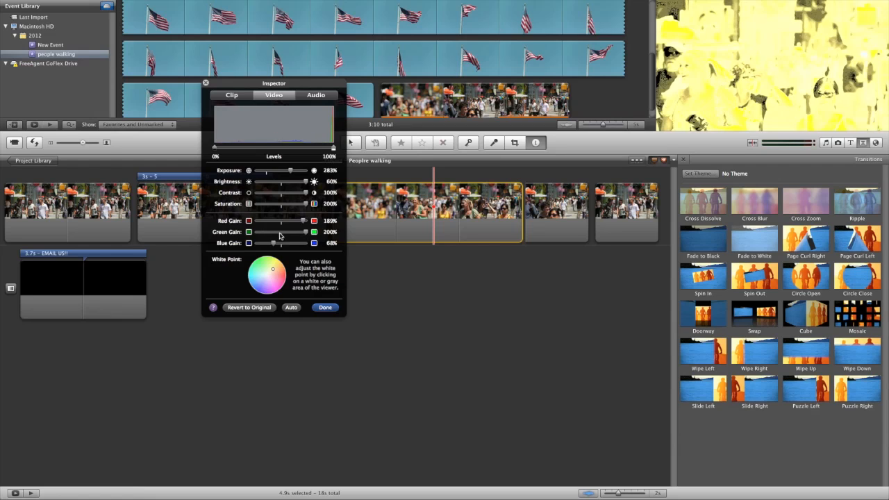
left_click(278, 233)
left_click(279, 221)
left_click(283, 221)
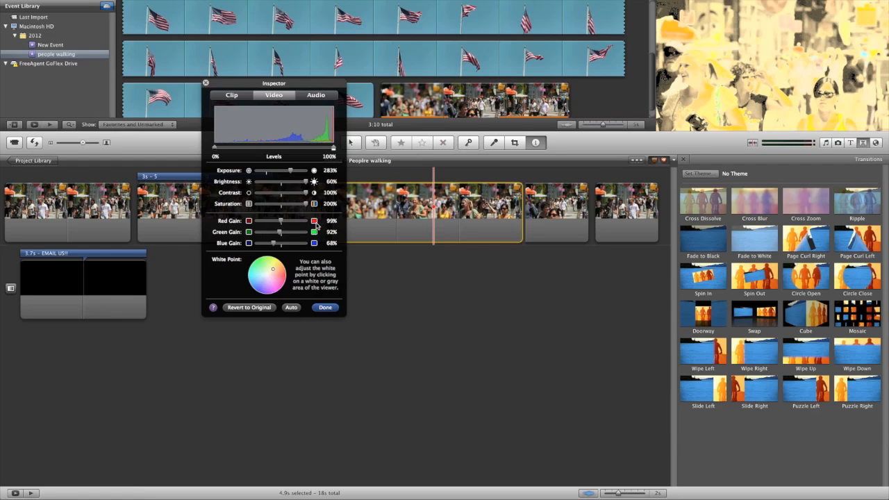
left_click(249, 308)
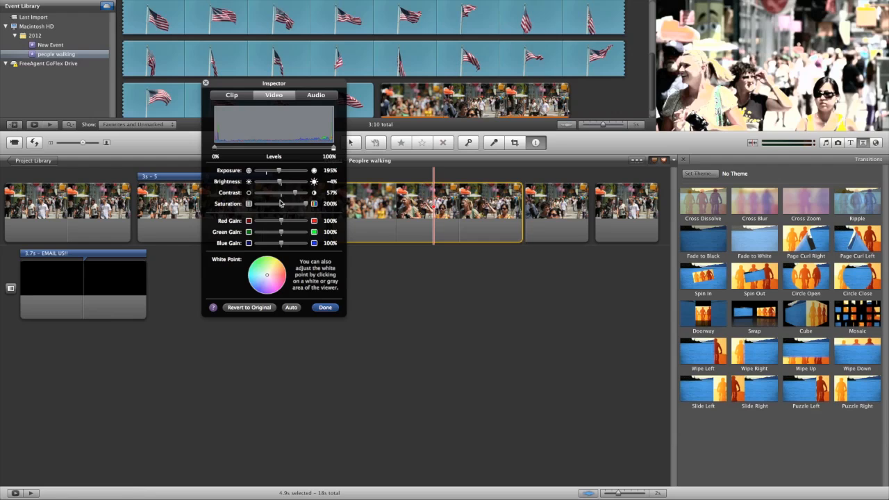
Set the third clip's saturation to 81%, contrast to -5% and brightness to 40%.
left_click(276, 204)
left_click(279, 193)
left_click(298, 182)
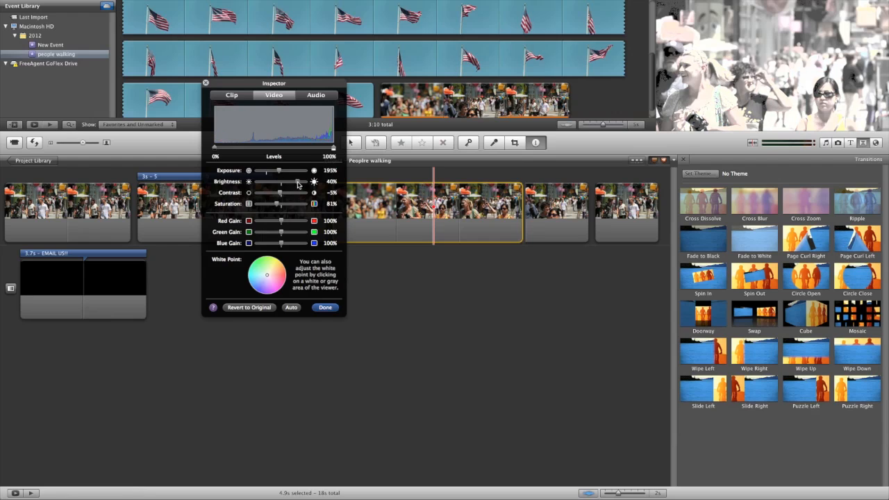
Rework the third clip's look with exposure 216%, brightness -10%, contrast -54% and saturation 55%.
left_click(294, 172)
left_click(271, 171)
left_click(272, 194)
left_click(297, 193)
left_click(296, 204)
left_click(274, 203)
left_click(275, 194)
left_click(276, 182)
left_click(281, 171)
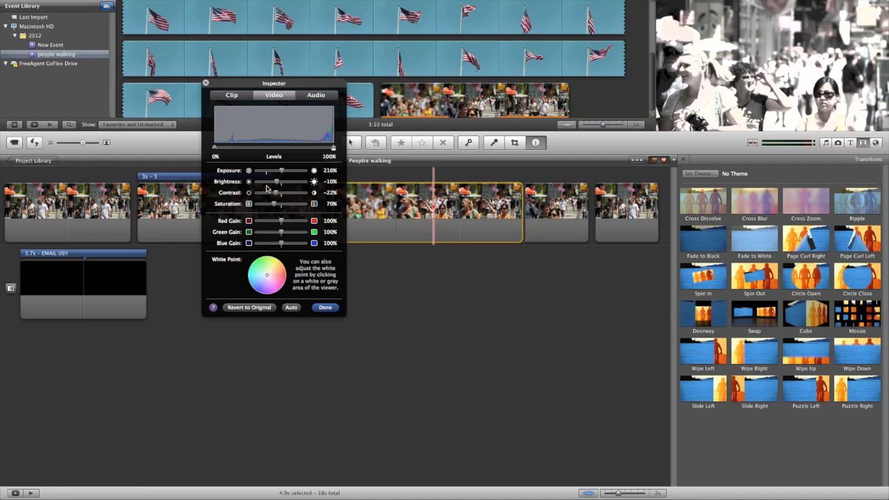
left_click(267, 193)
left_click(268, 193)
left_click(270, 204)
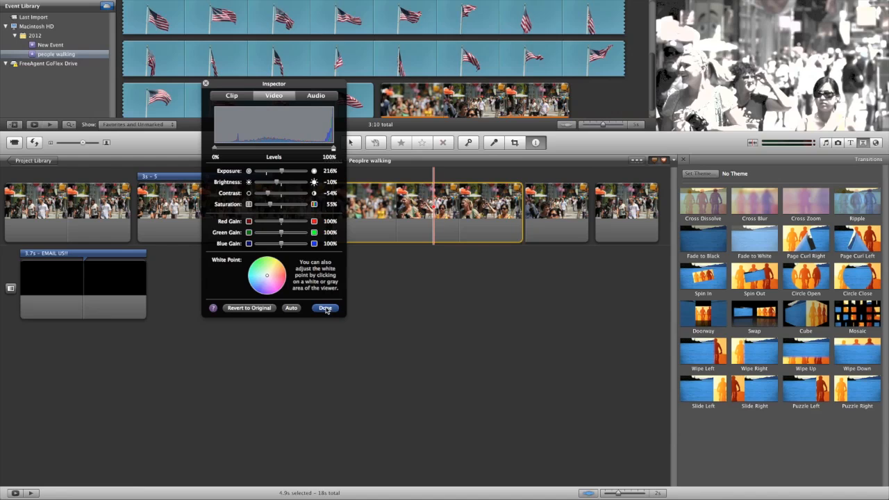
Revert the third clip's video adjustments to the original, apply the automatic adjustment, and finish the video adjustments.
left_click(271, 309)
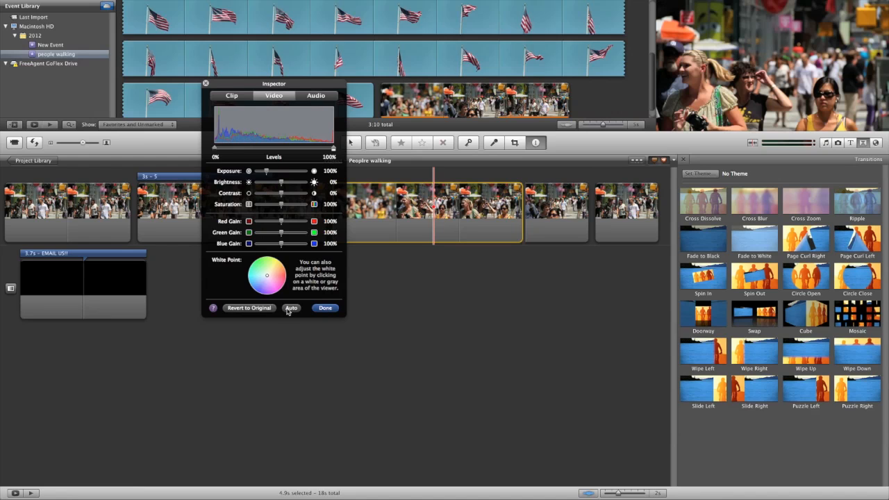
left_click(290, 309)
left_click(325, 309)
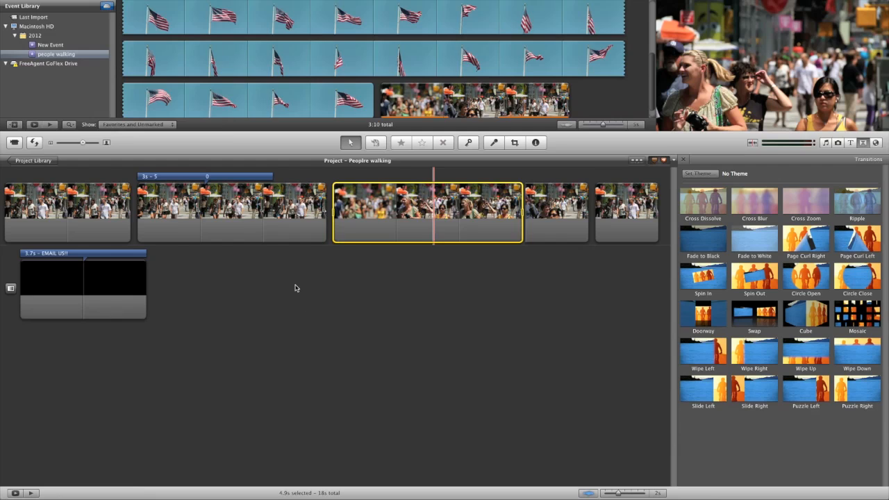